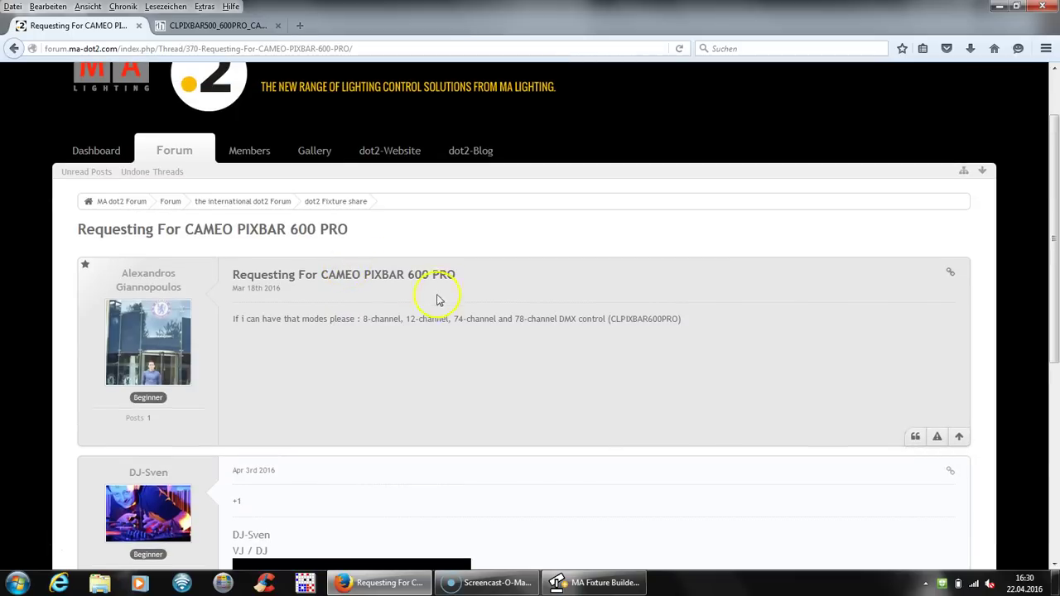
# - Open the CAMEO PIXBAR manual, view its cover page, and return to the 8-CH Mode table on page 26
pyautogui.click(222, 24)
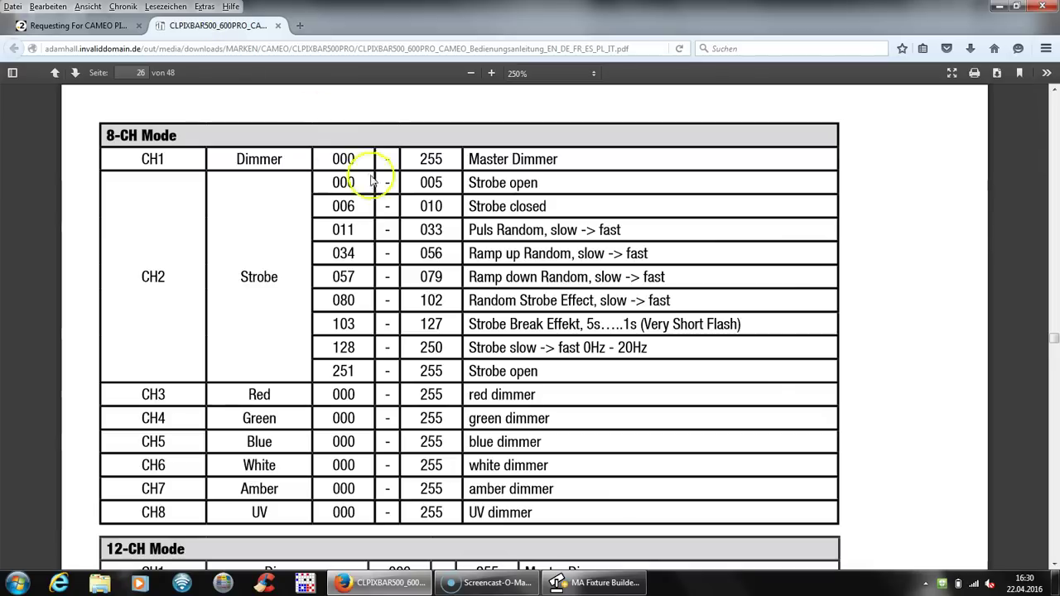
pyautogui.moveTo(1055, 335); pyautogui.dragTo(1042, 43)
pyautogui.scroll(-10, 497, 348)
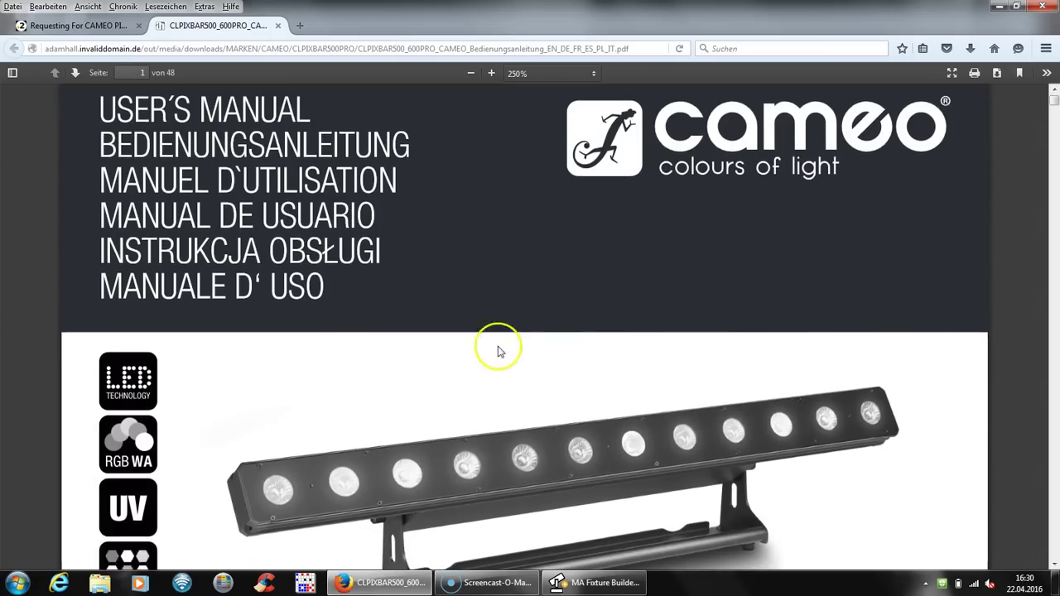
pyautogui.scroll(-3, 450, 355)
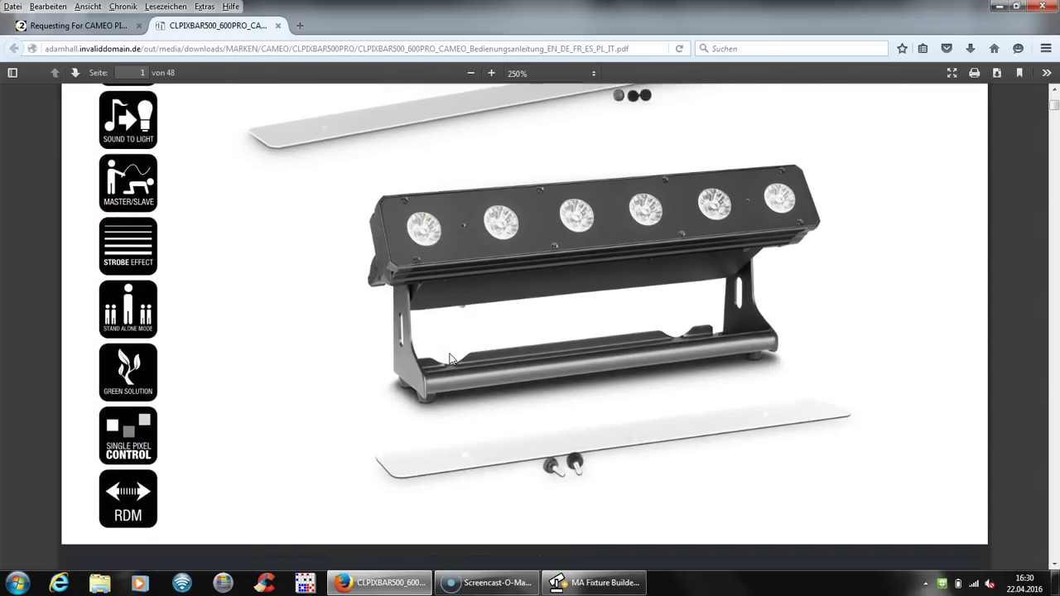
pyautogui.scroll(4, 439, 343)
pyautogui.click(140, 70)
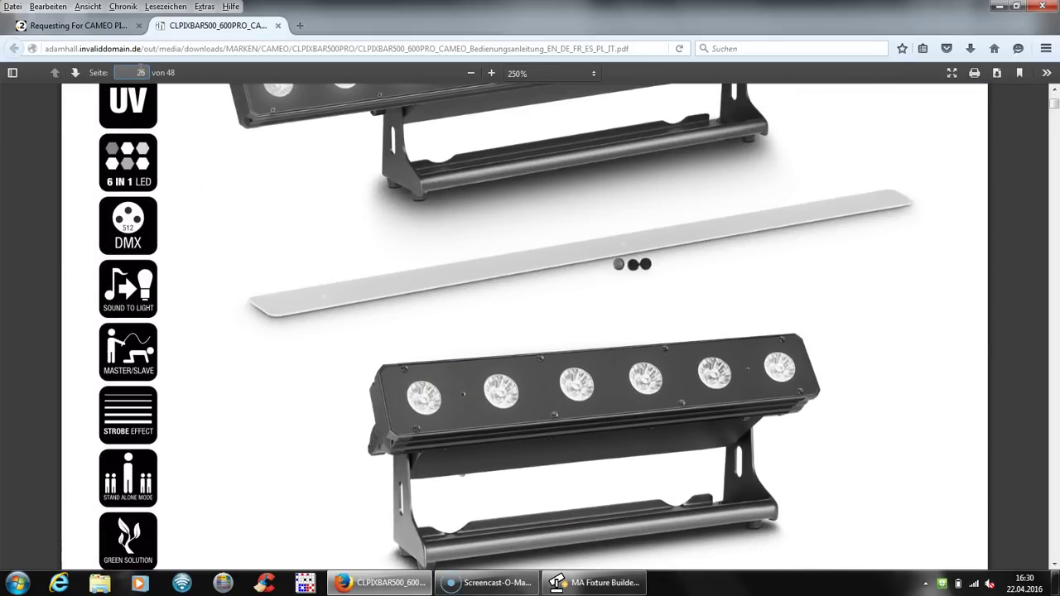
pyautogui.press('Return')
pyautogui.click(183, 135)
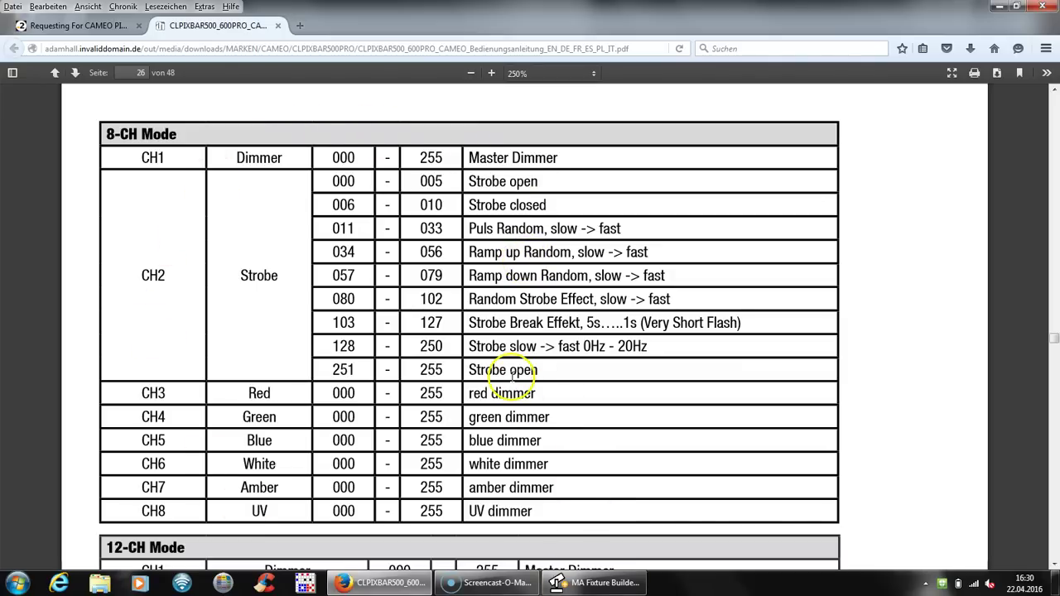
# - Switch to MA Fixture Builder and set the fixture's type to LED and its beam to Wash
pyautogui.click(590, 583)
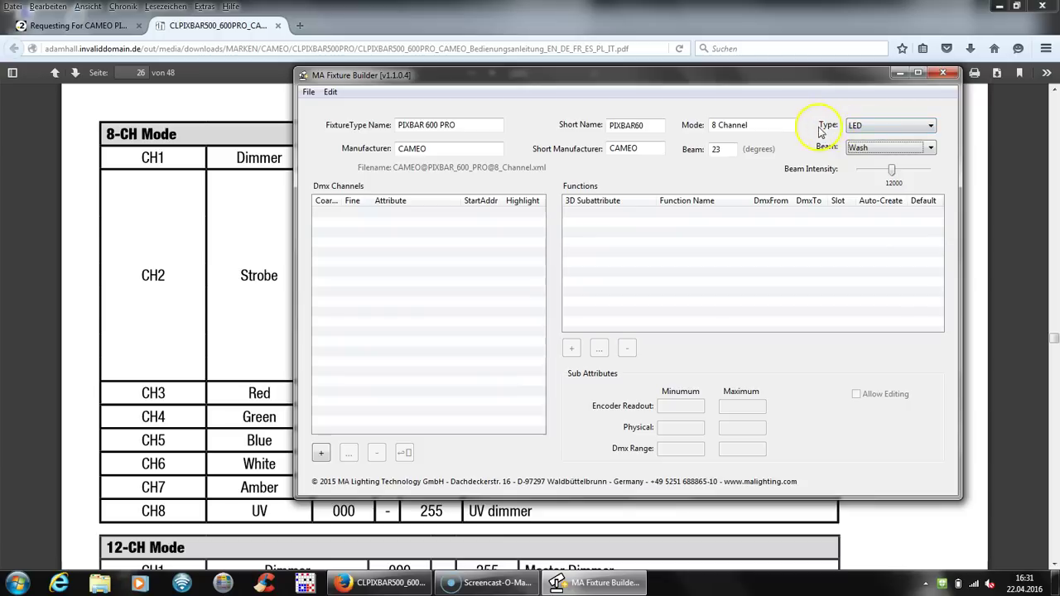
pyautogui.click(851, 128)
pyautogui.click(863, 171)
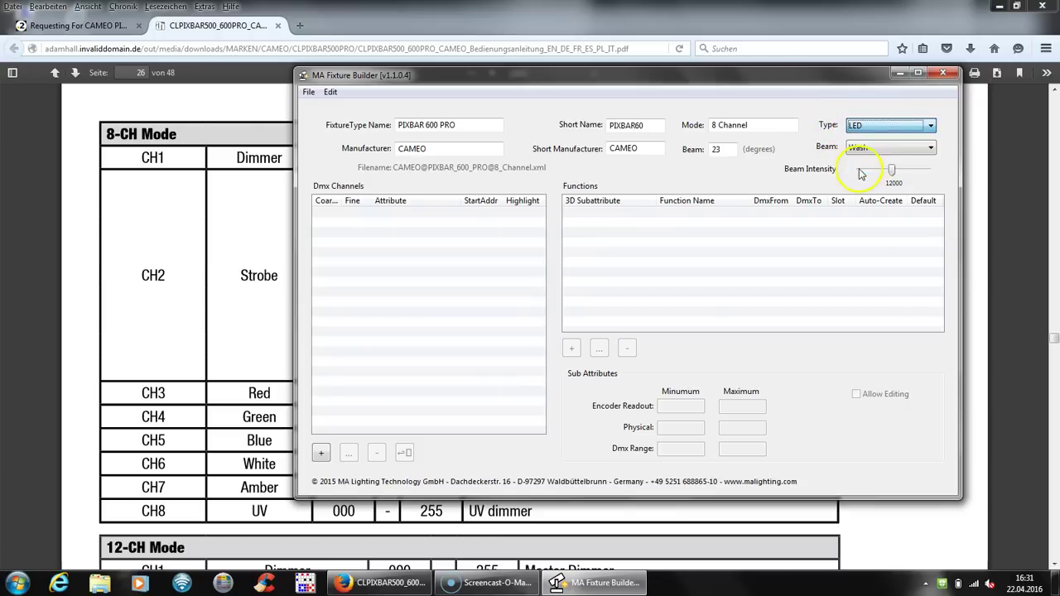
pyautogui.click(861, 149)
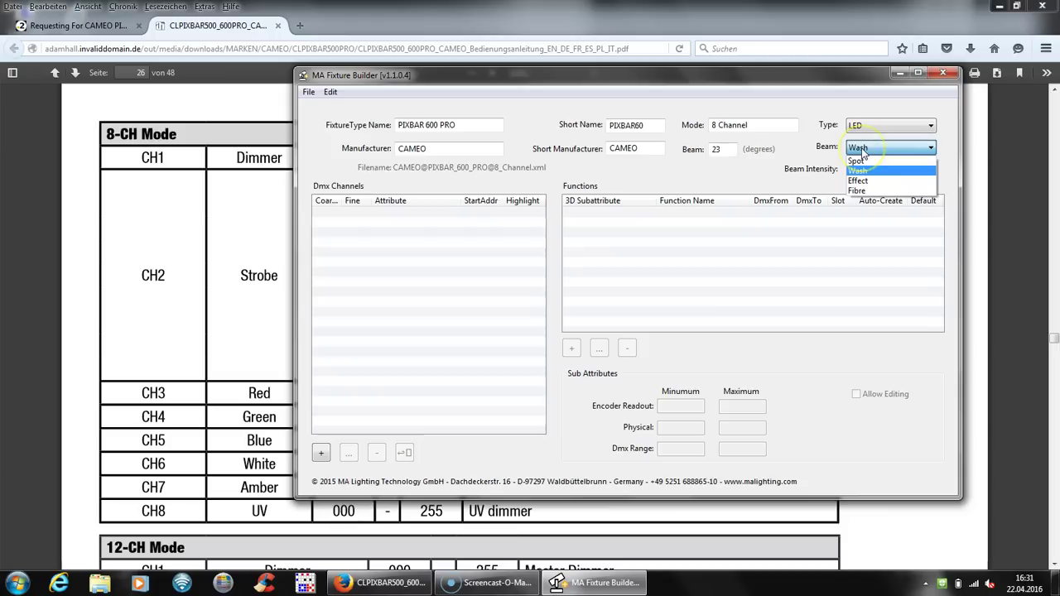
pyautogui.click(860, 169)
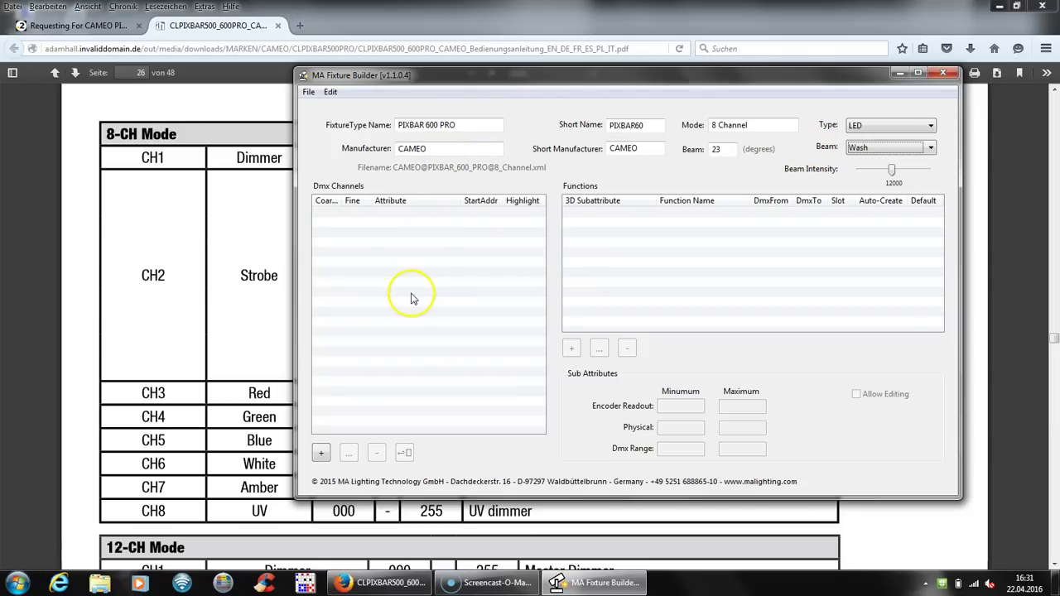
# - Check the manual's 8-CH Mode table, and in MA Fixture Builder add DMX channel 1 with attribute DIM and highlight 255
pyautogui.click(242, 322)
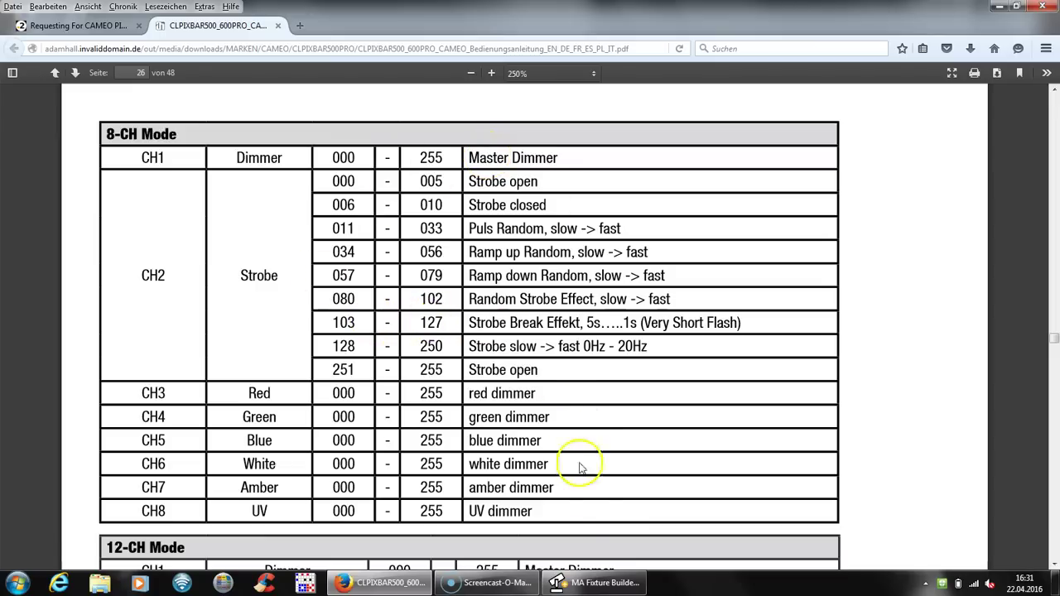
pyautogui.click(590, 581)
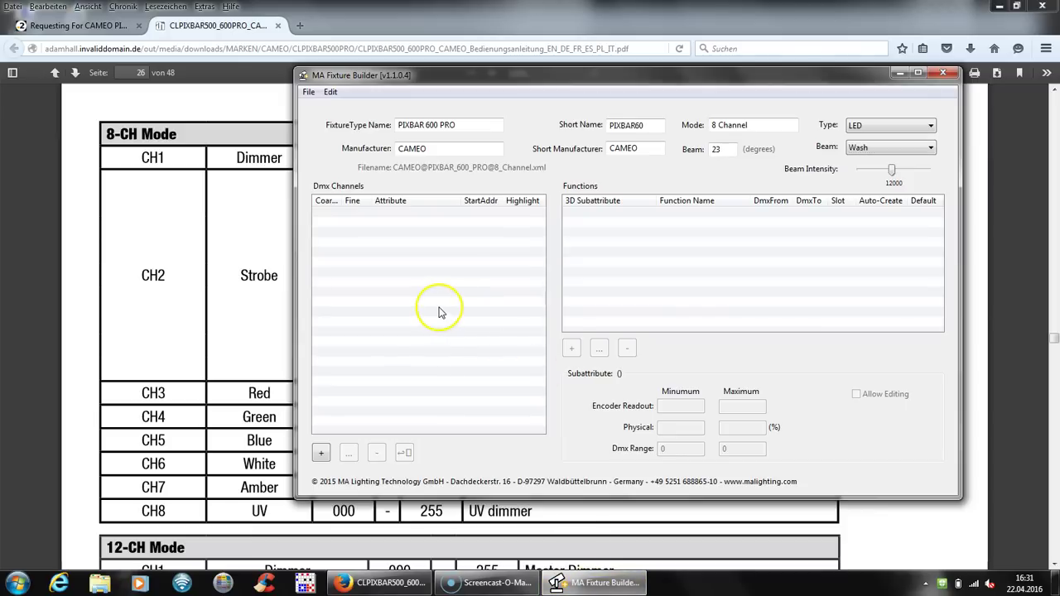
pyautogui.click(321, 454)
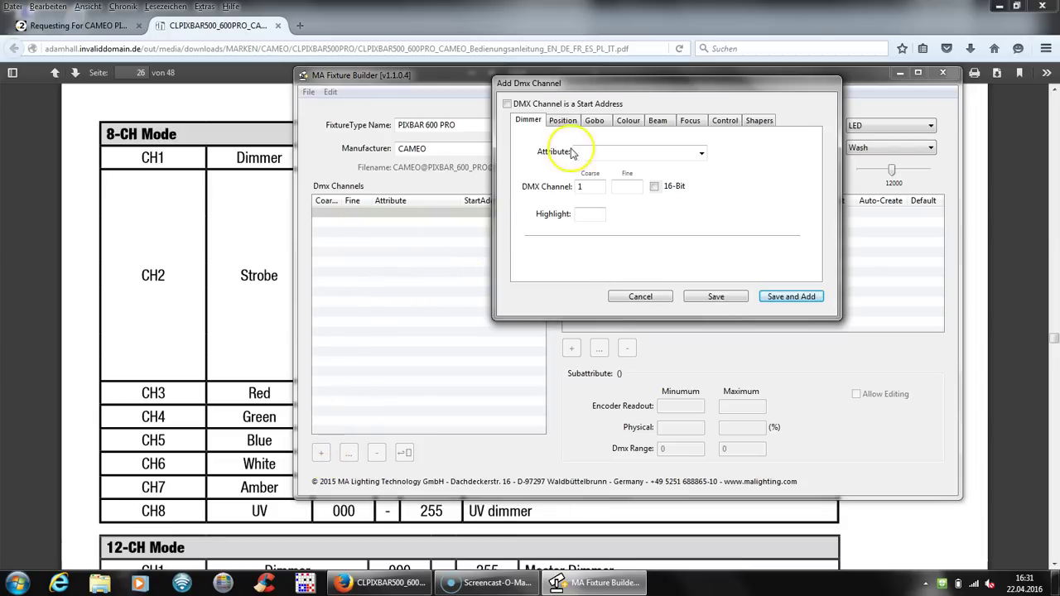
pyautogui.moveTo(579, 83); pyautogui.dragTo(513, 172)
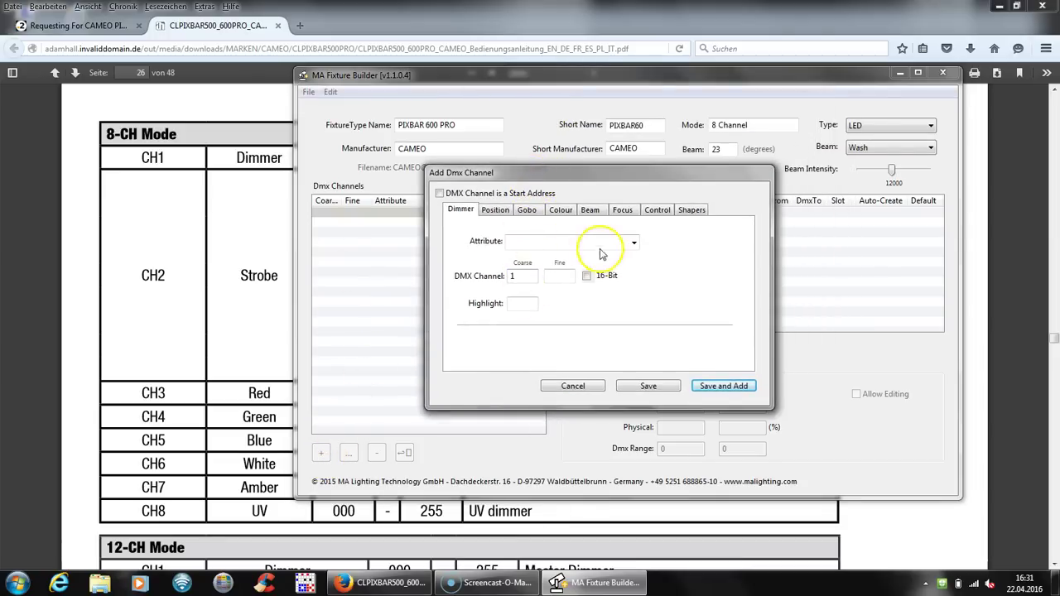
pyautogui.click(634, 243)
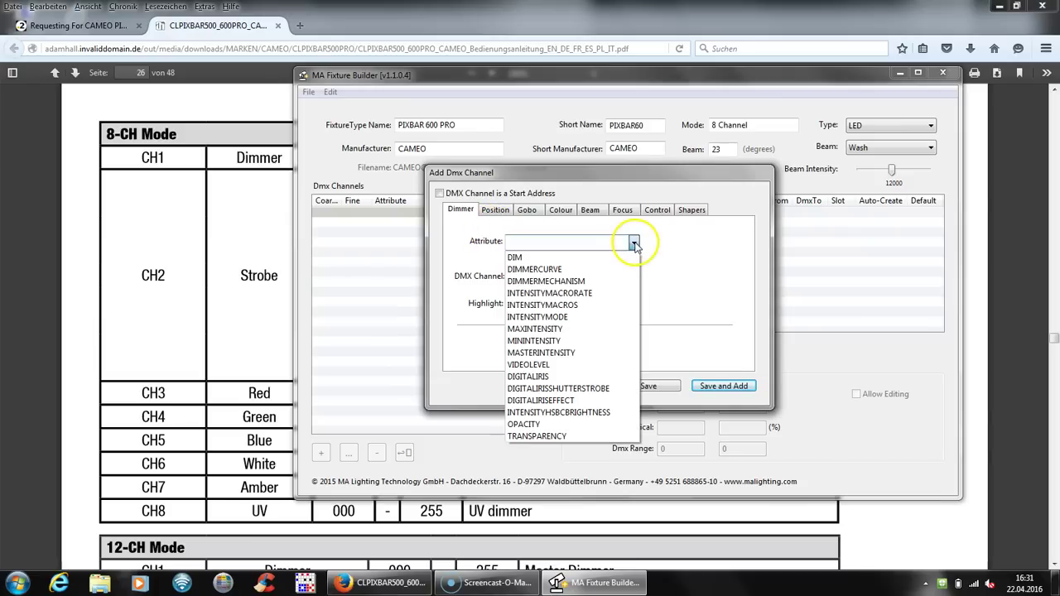
pyautogui.click(521, 257)
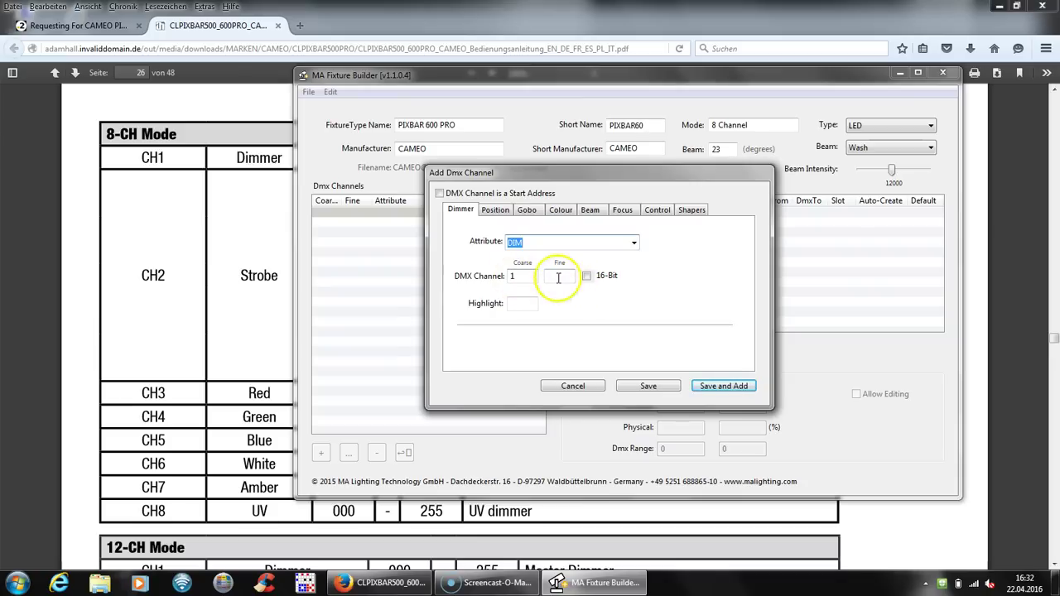
pyautogui.click(527, 303)
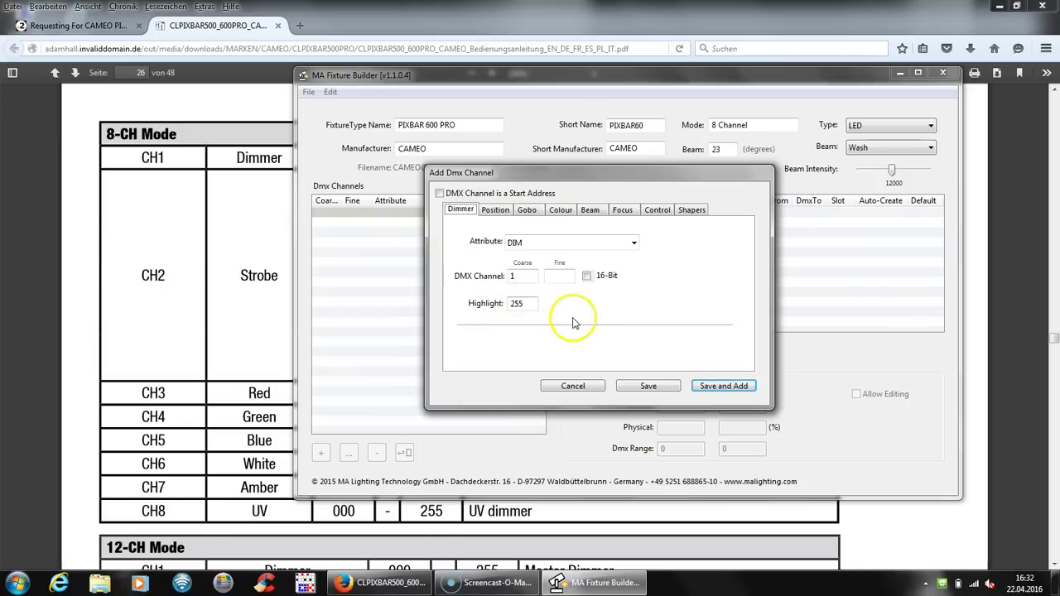
pyautogui.click(724, 385)
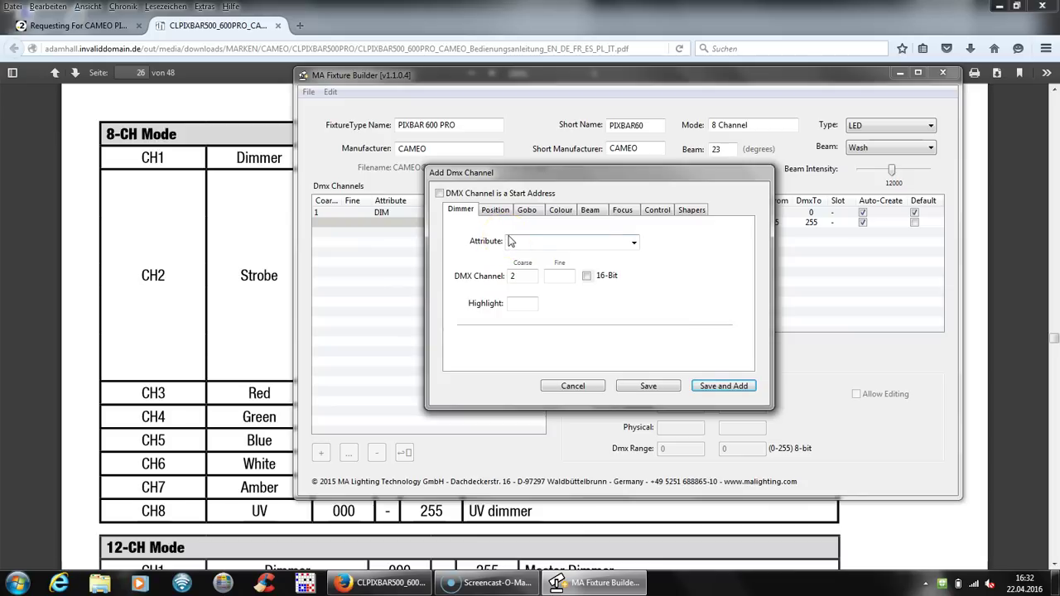
# - Add DMX channel 2 with the beam attribute SHUTTER and a highlight value of 255
pyautogui.click(593, 212)
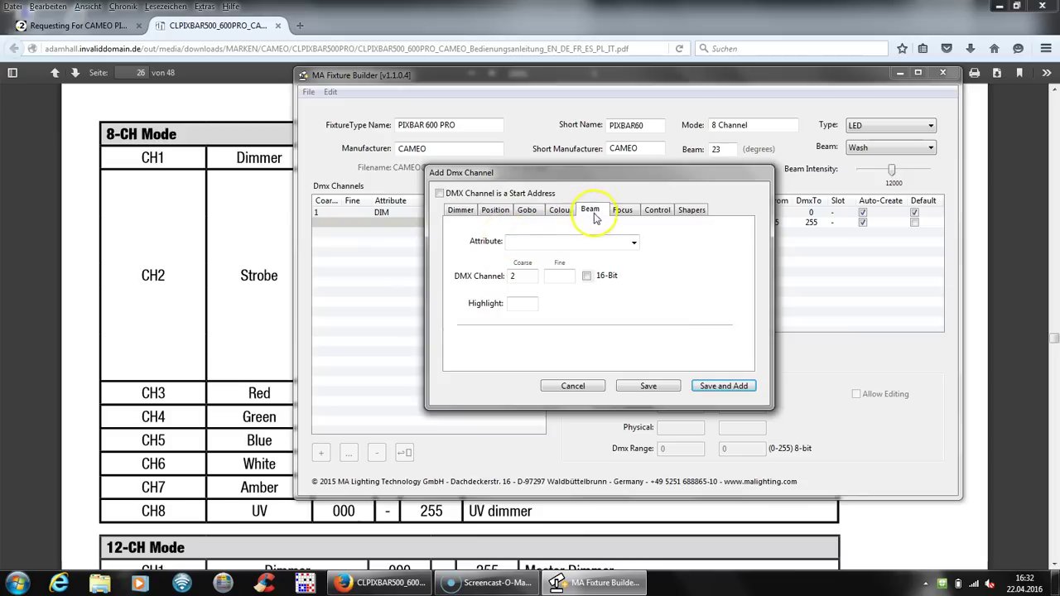
pyautogui.click(633, 241)
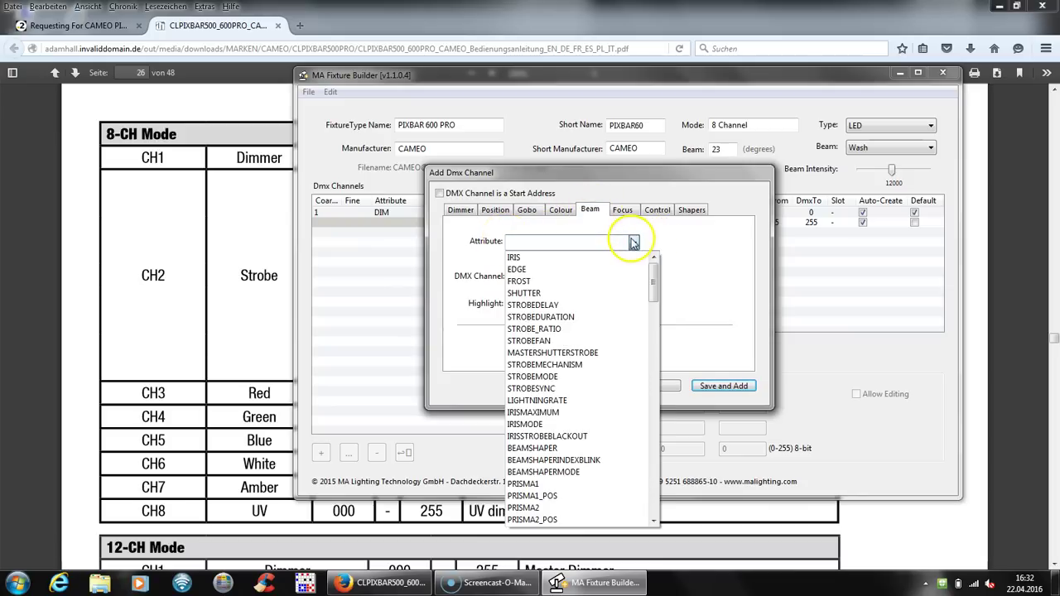
pyautogui.scroll(-2, 580, 390)
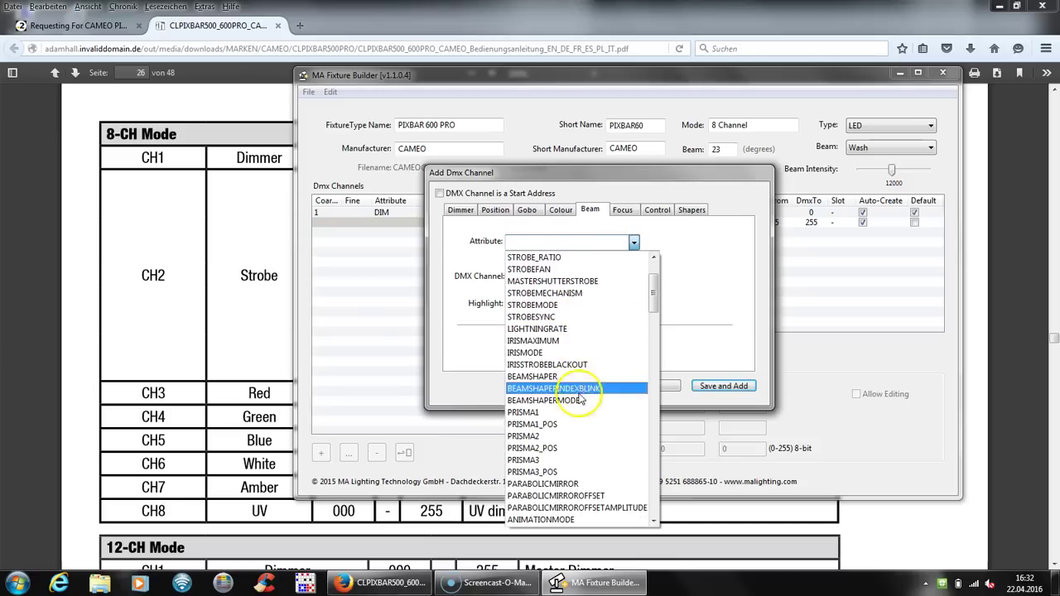
pyautogui.scroll(-5, 567, 434)
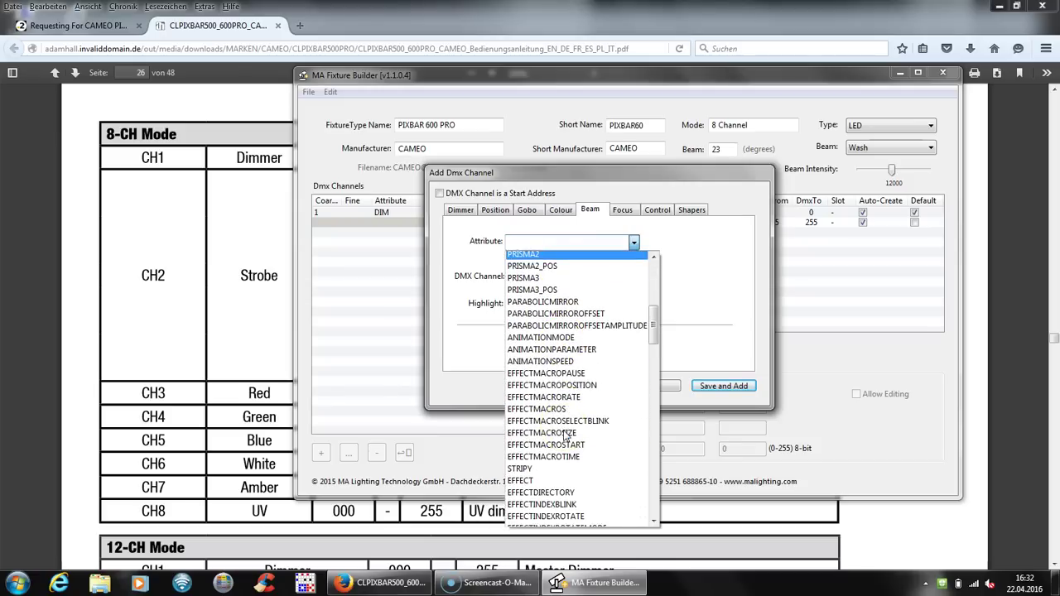
pyautogui.scroll(-4, 565, 435)
pyautogui.moveTo(653, 388); pyautogui.dragTo(657, 284)
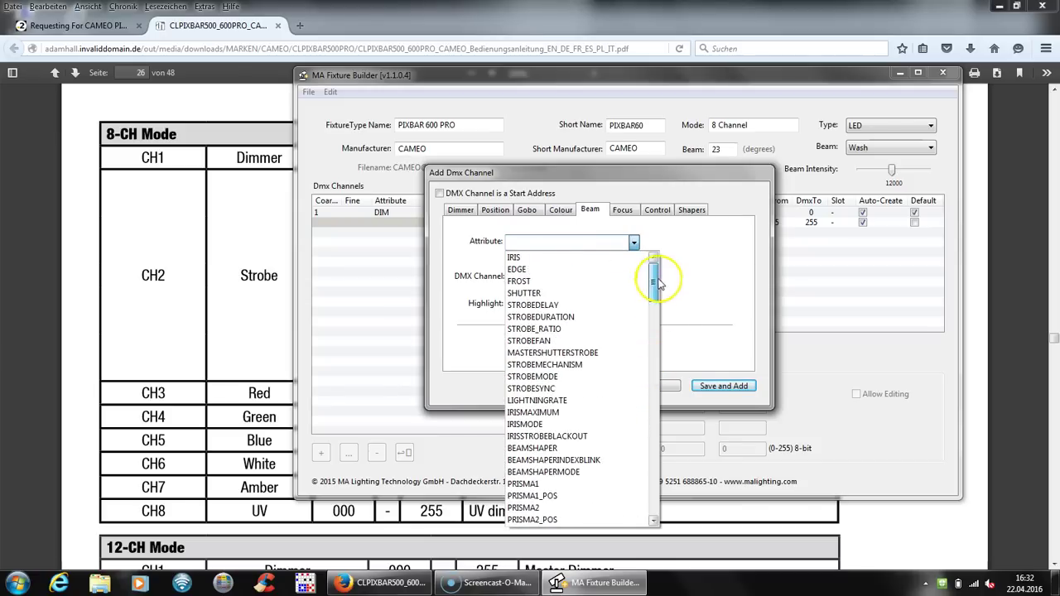
pyautogui.click(528, 293)
pyautogui.click(604, 315)
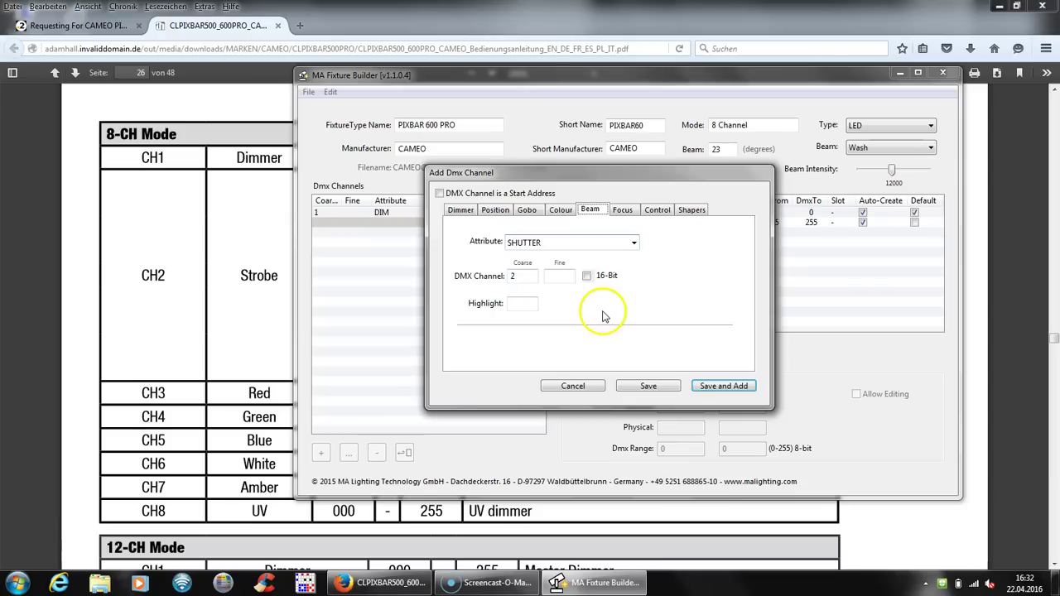
pyautogui.click(537, 277)
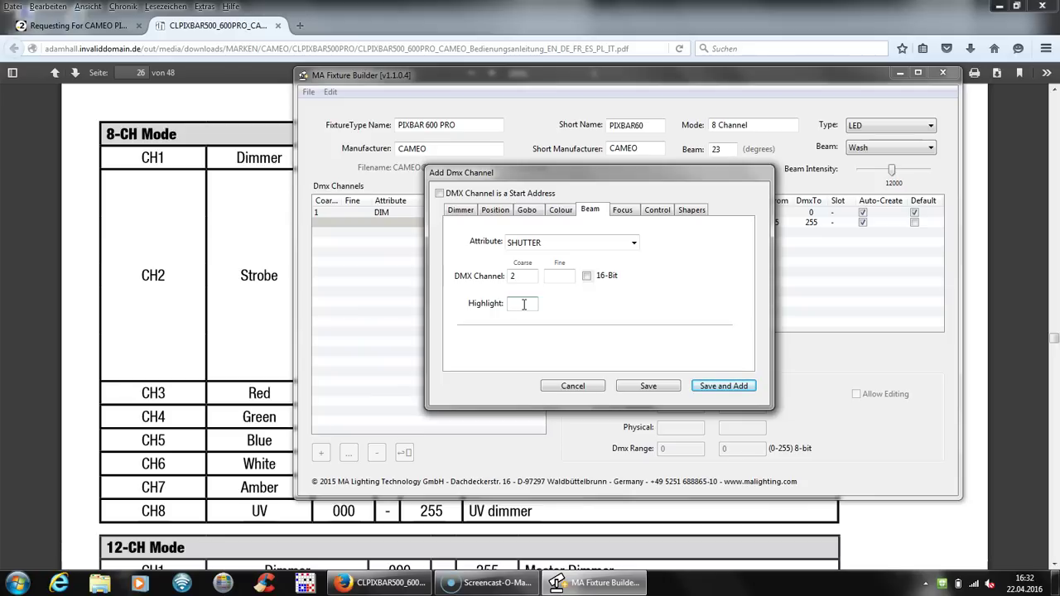
pyautogui.click(567, 313)
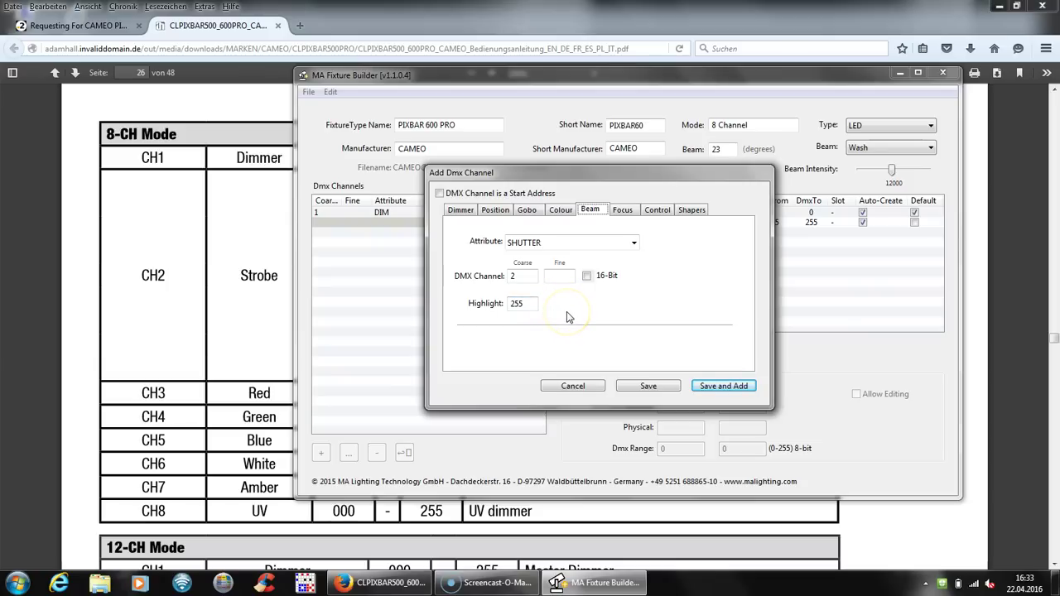
pyautogui.click(722, 388)
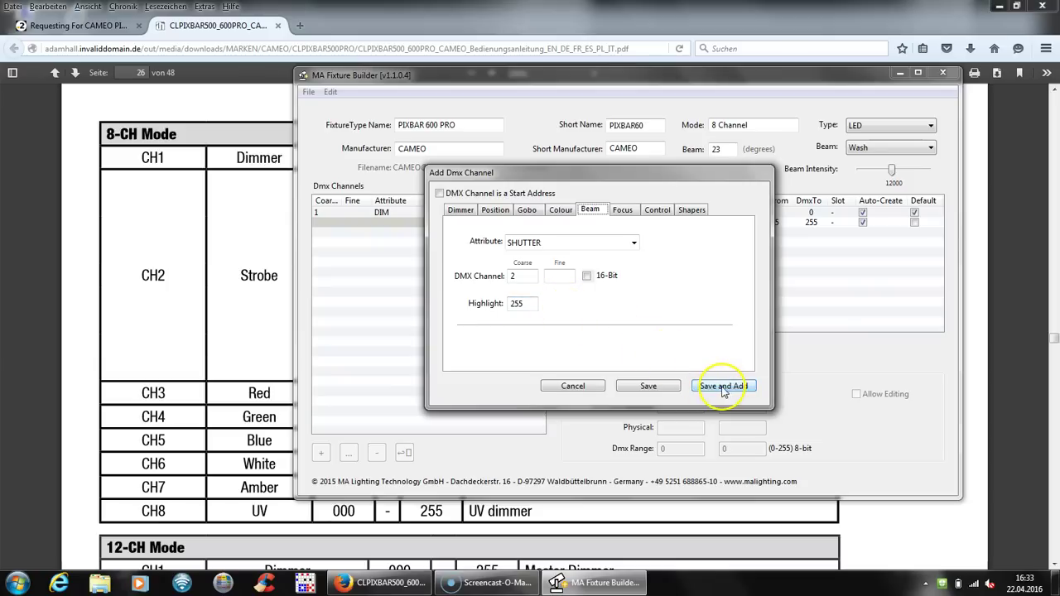
pyautogui.click(724, 387)
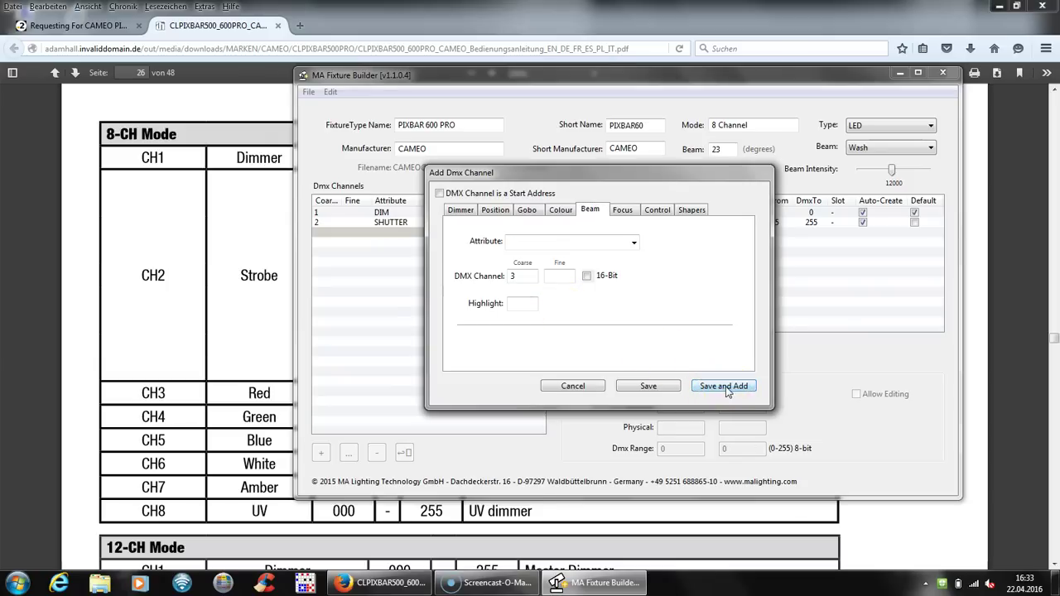
# - Add DMX channel 3 as the red colour attribute COLORRGB1 with a highlight value of 255
pyautogui.click(561, 210)
pyautogui.click(714, 233)
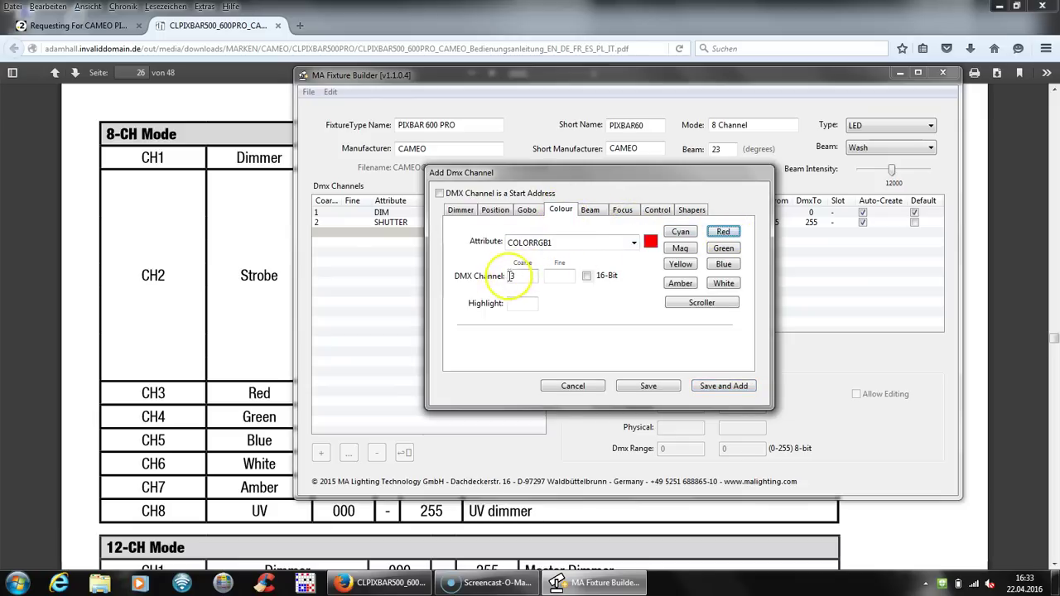
pyautogui.click(522, 306)
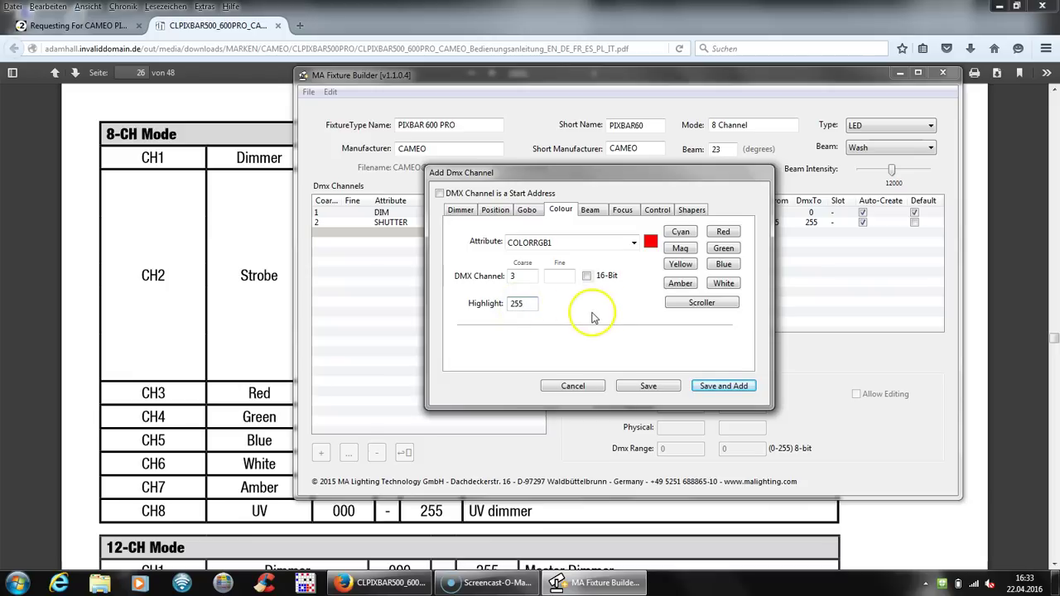
pyautogui.click(713, 387)
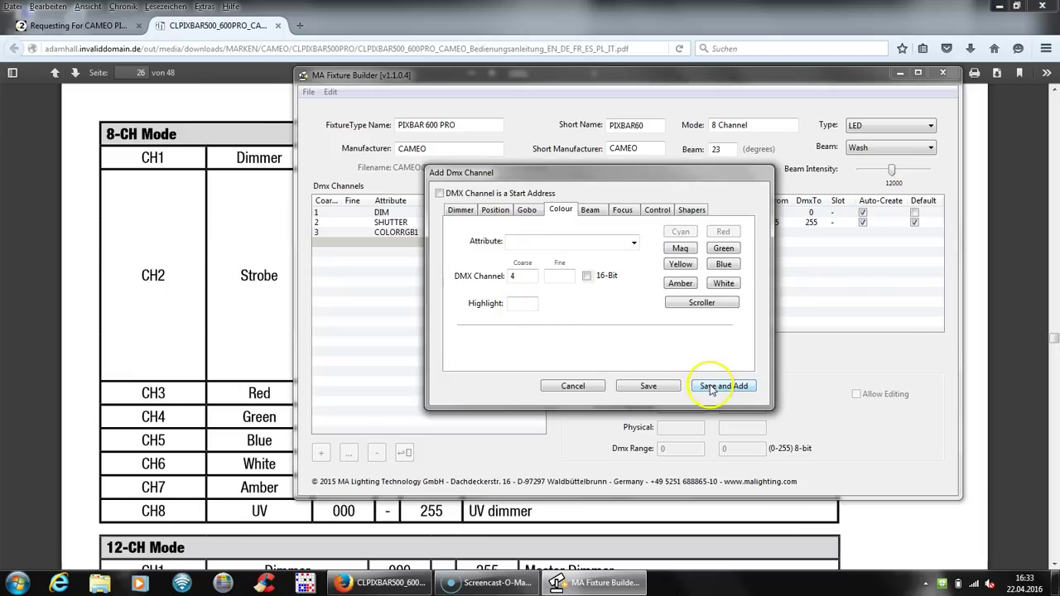
# - Add DMX channel 4 as the green colour attribute COLORRGB2 with a highlight value of 255
pyautogui.click(724, 249)
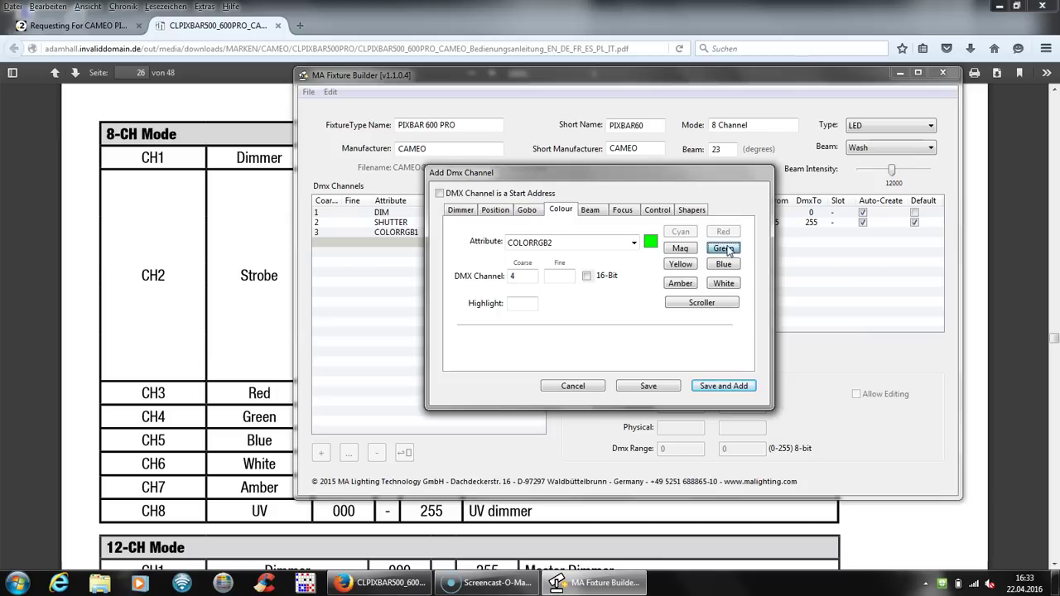
pyautogui.click(517, 276)
pyautogui.click(515, 302)
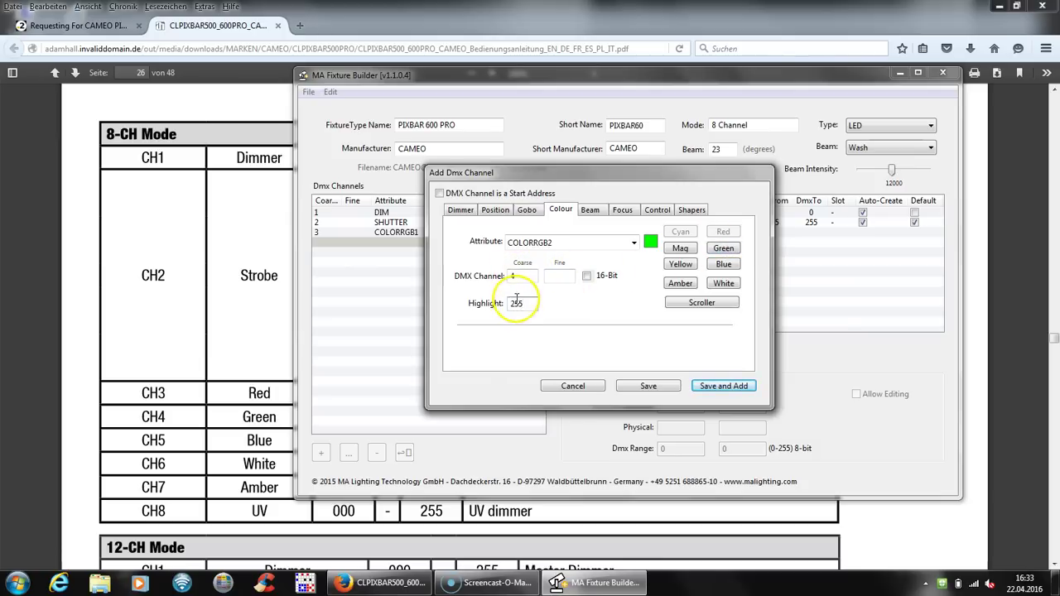
pyautogui.click(719, 385)
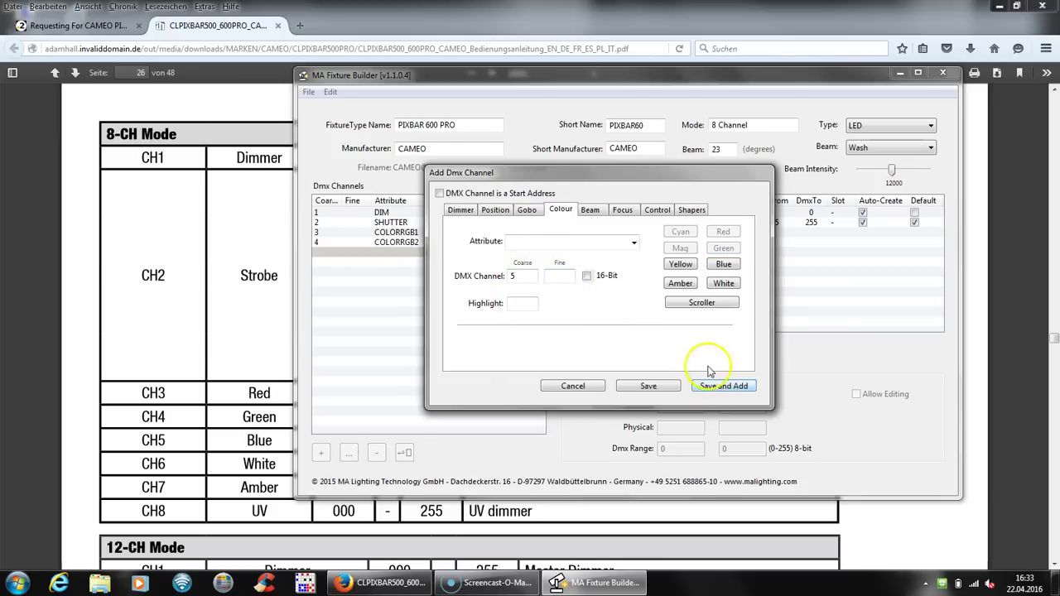
# - Add DMX channel 5 as the blue colour attribute COLORRGB3 with a highlight value of 255
pyautogui.click(726, 265)
pyautogui.click(536, 282)
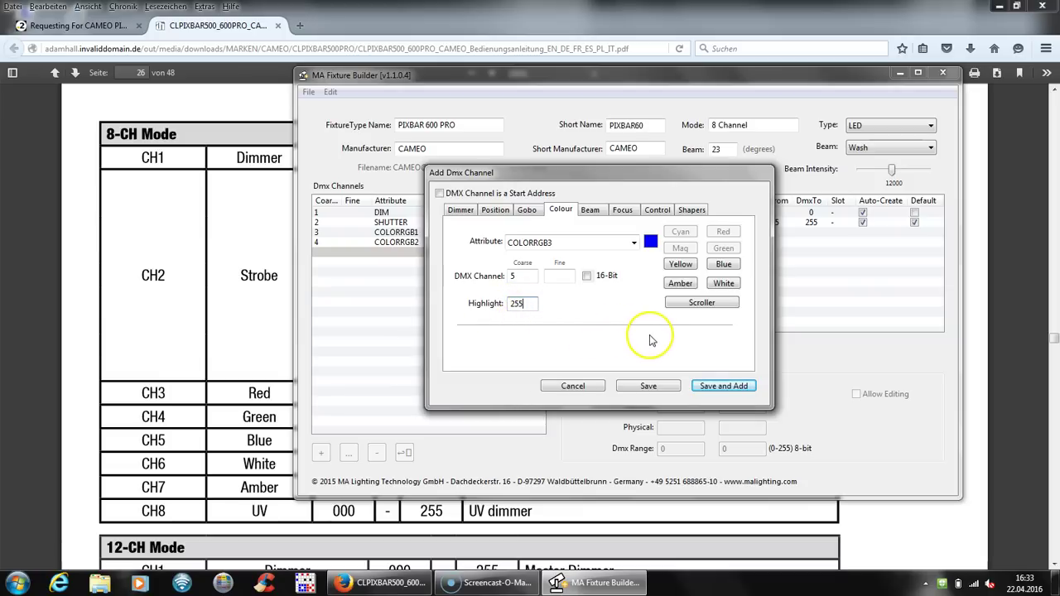
pyautogui.click(718, 387)
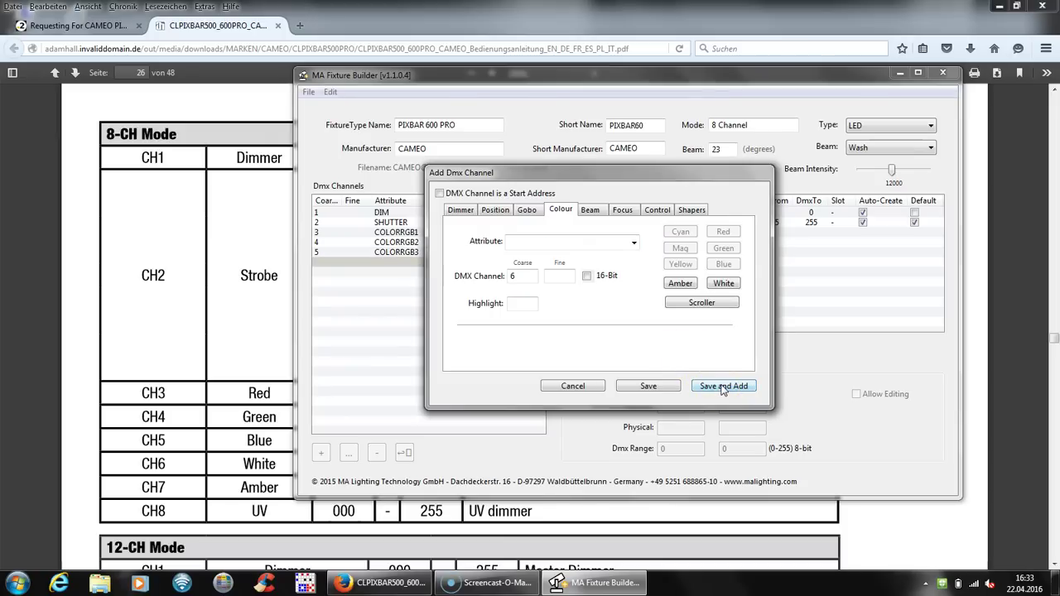
# - Add DMX channel 6 as the white colour attribute COLORRGB5
pyautogui.click(723, 284)
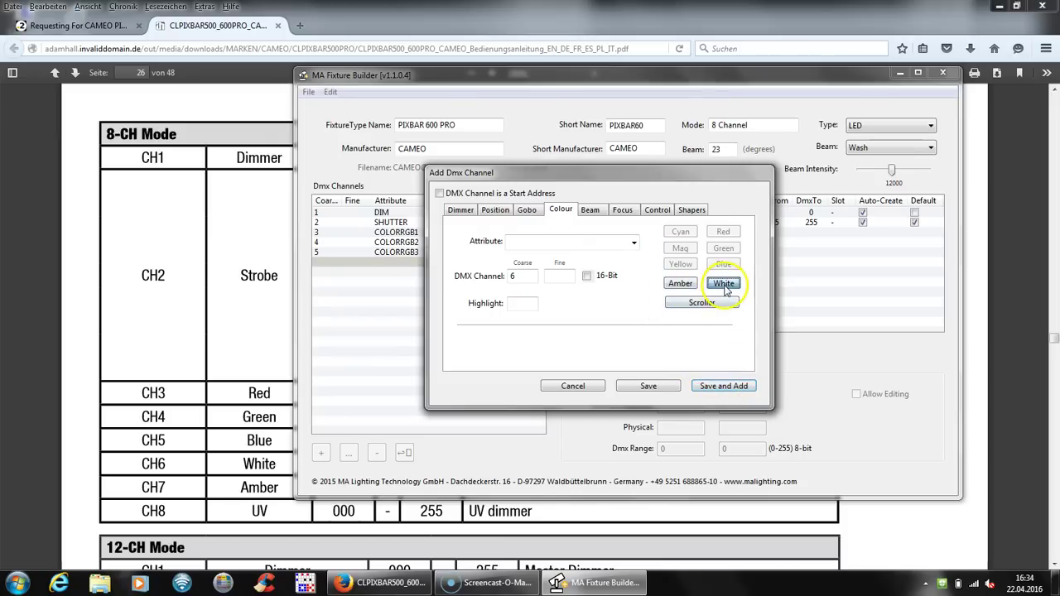
pyautogui.click(517, 303)
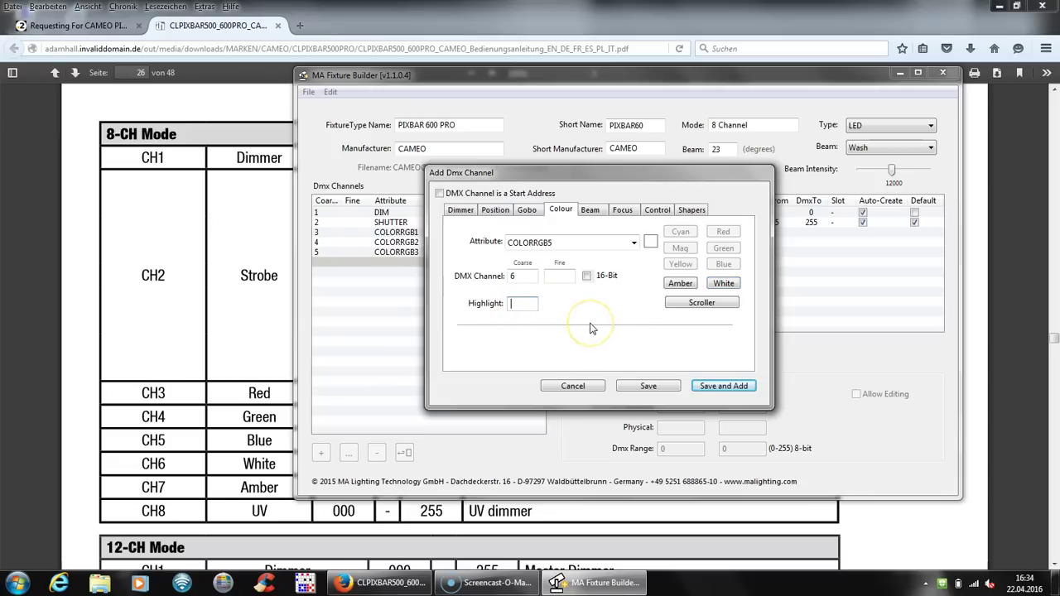
pyautogui.click(719, 391)
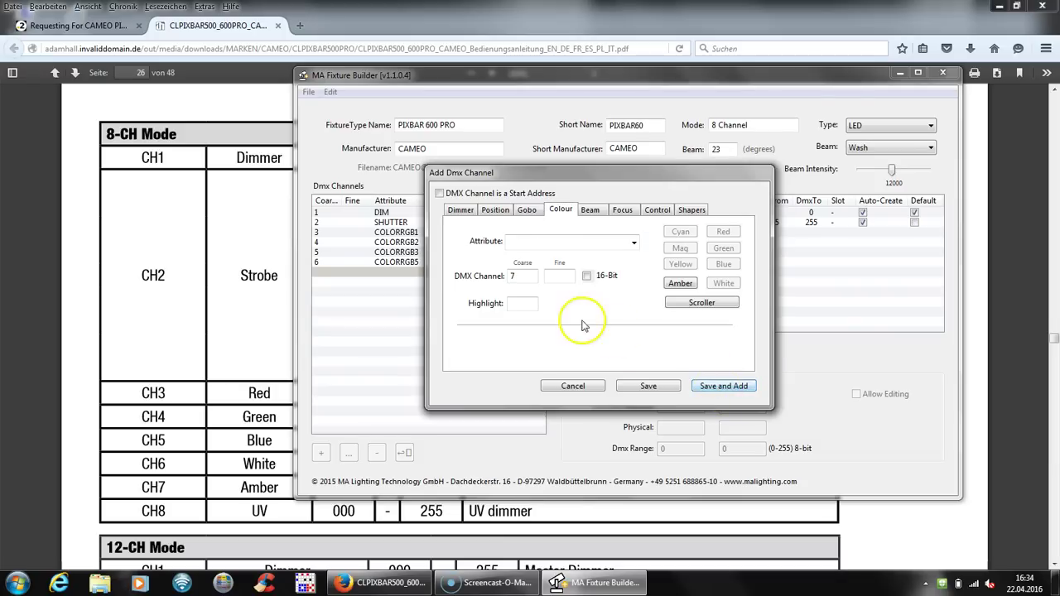
# - Add DMX channel 7 as the amber colour attribute COLORRGB4
pyautogui.click(681, 284)
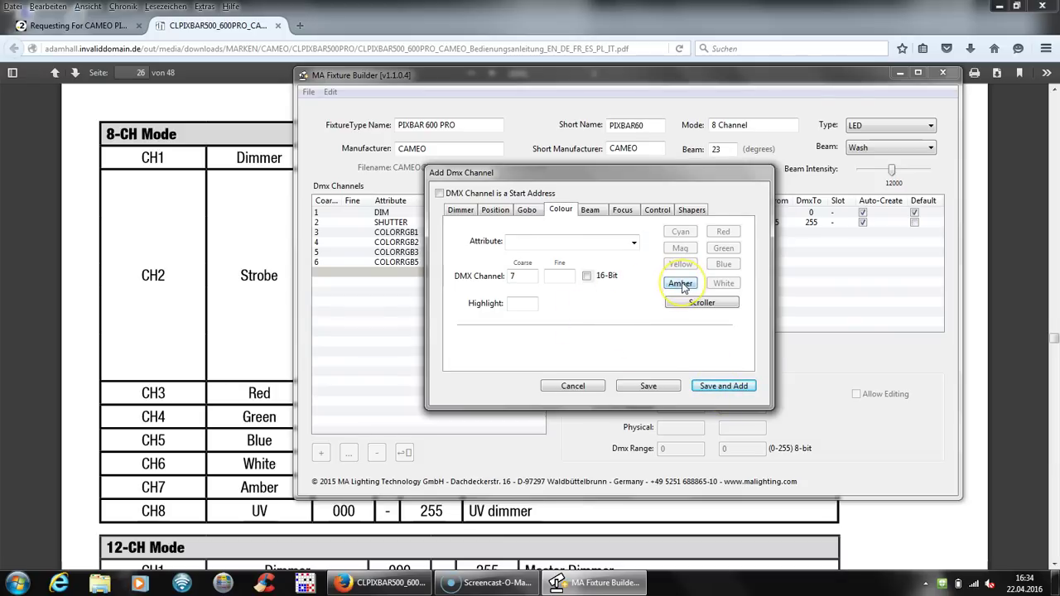
pyautogui.click(681, 285)
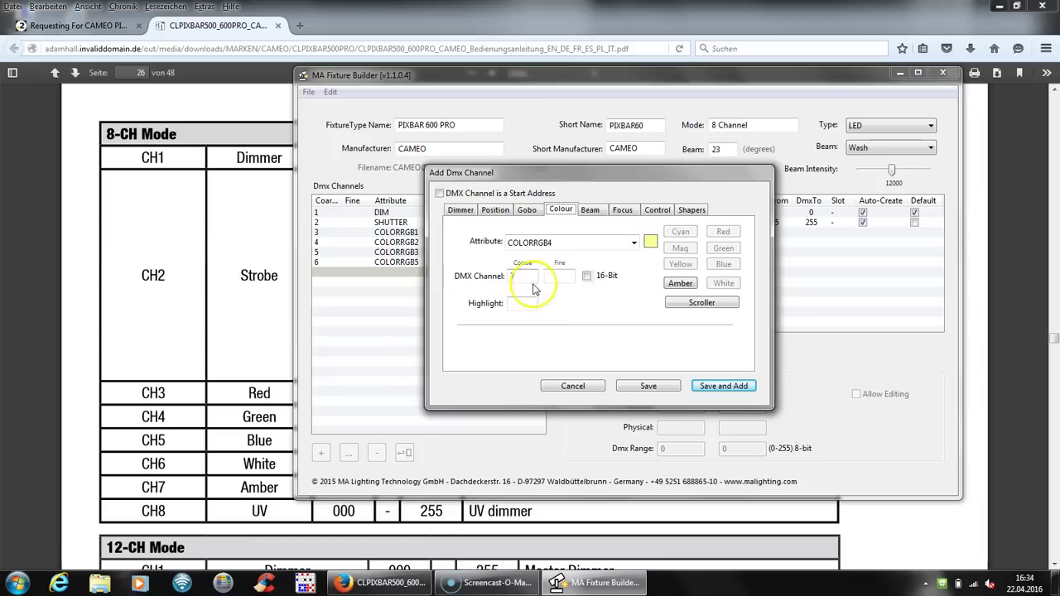
pyautogui.click(721, 387)
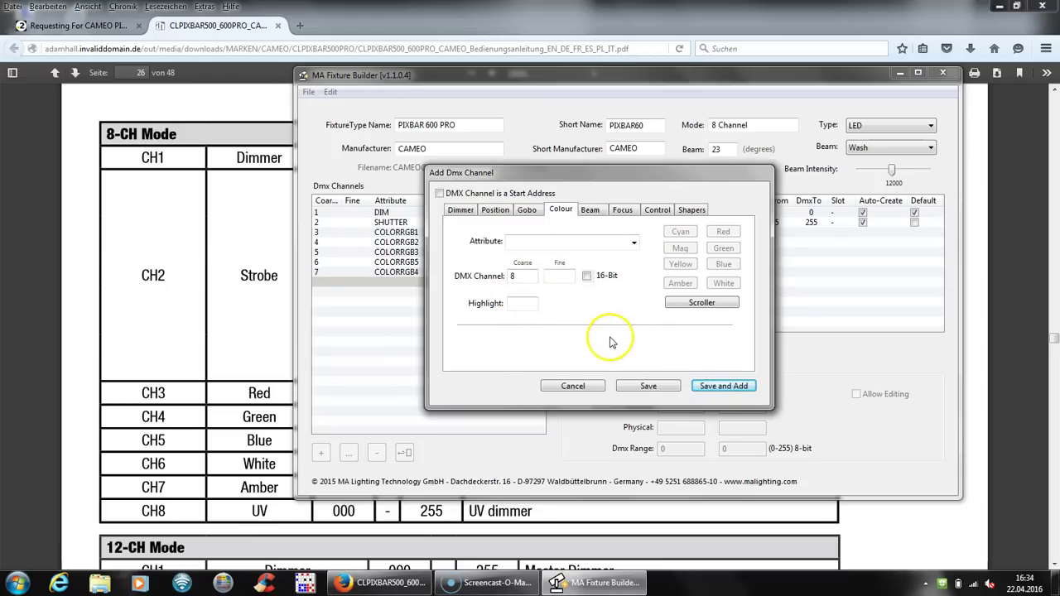
# - Add DMX channel 8 with the colour attribute COLORRGB15 for UV and finish adding channels
pyautogui.click(634, 242)
pyautogui.moveTo(644, 277); pyautogui.dragTo(642, 342)
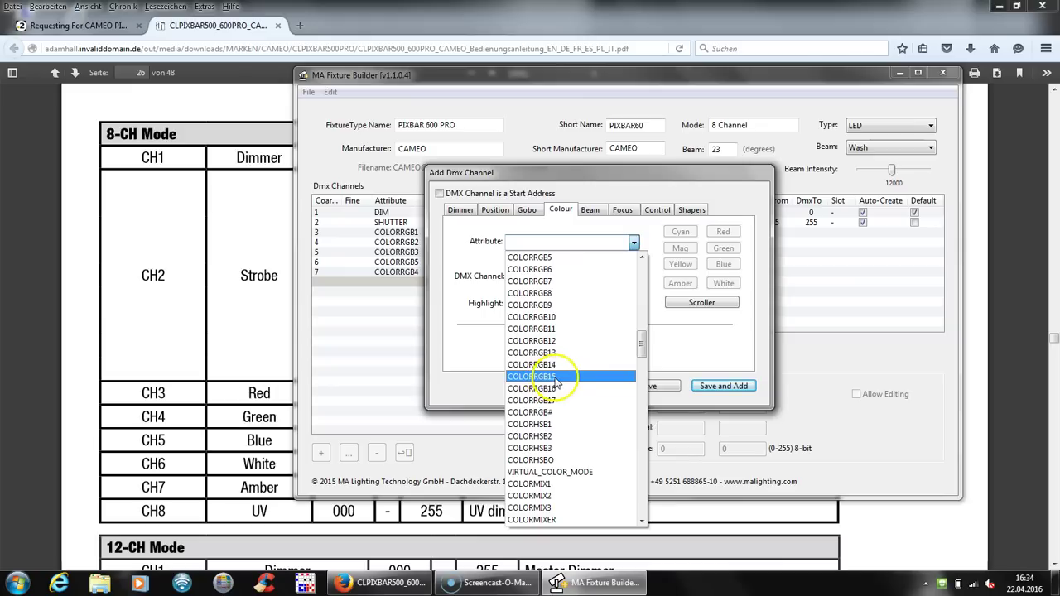
pyautogui.click(557, 377)
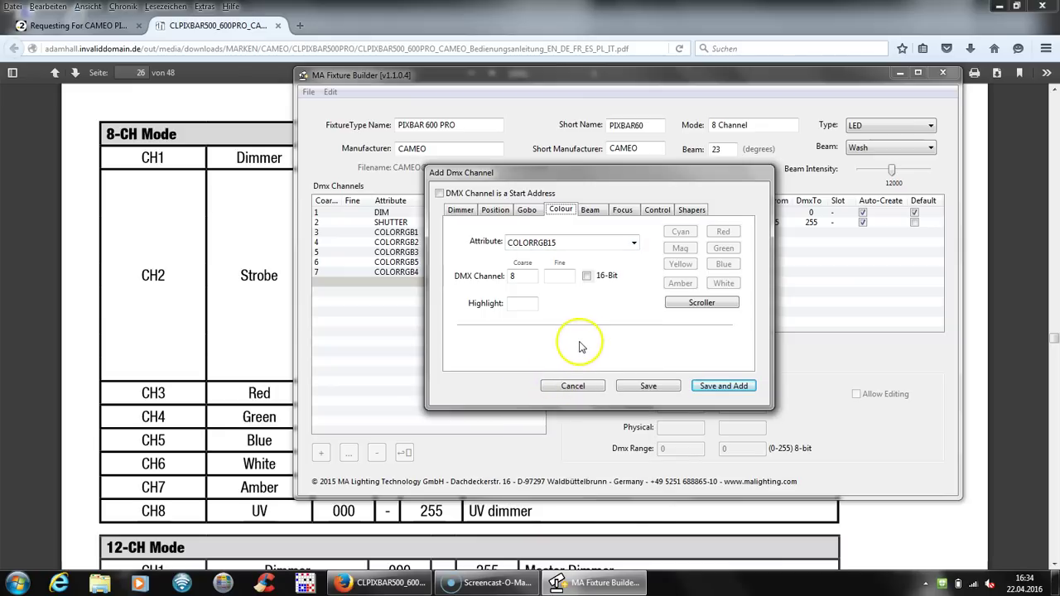
pyautogui.click(722, 386)
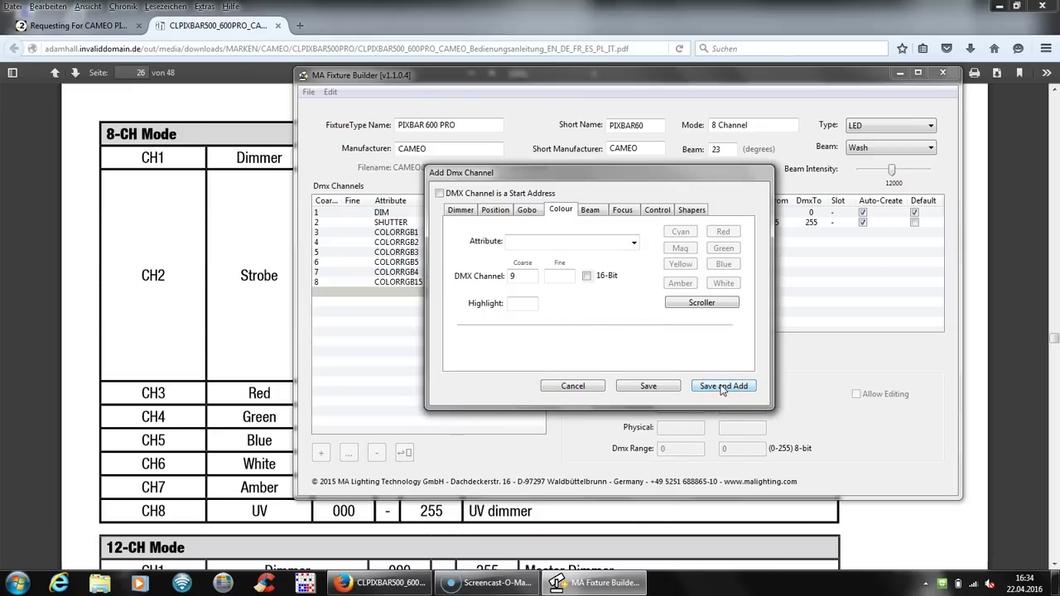
pyautogui.click(577, 386)
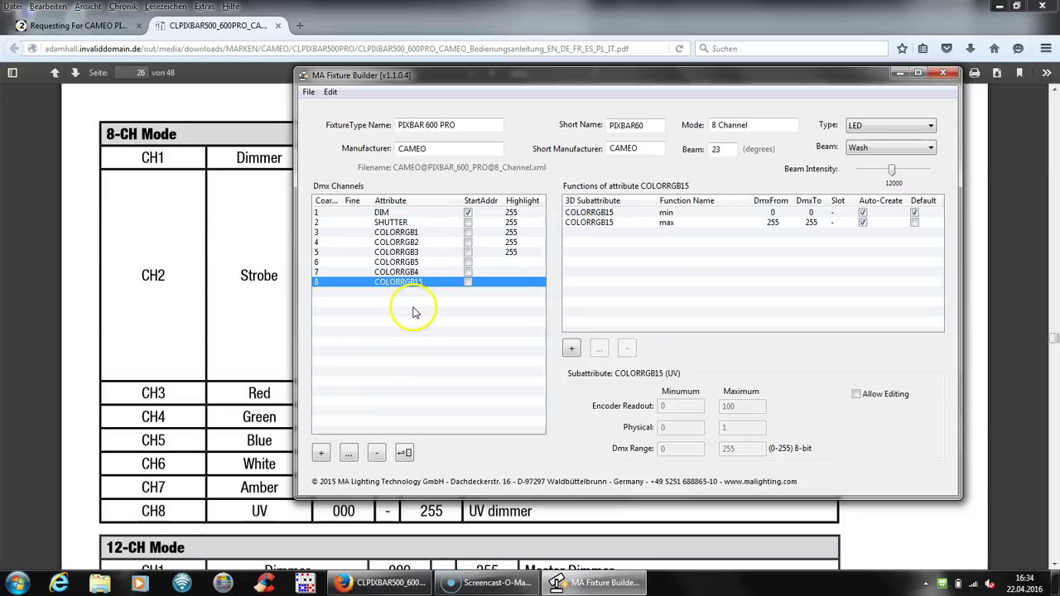
# - Rename the SHUTTER channel's min function to open and set its DMX range to 0 to 5, following the manual
pyautogui.click(401, 222)
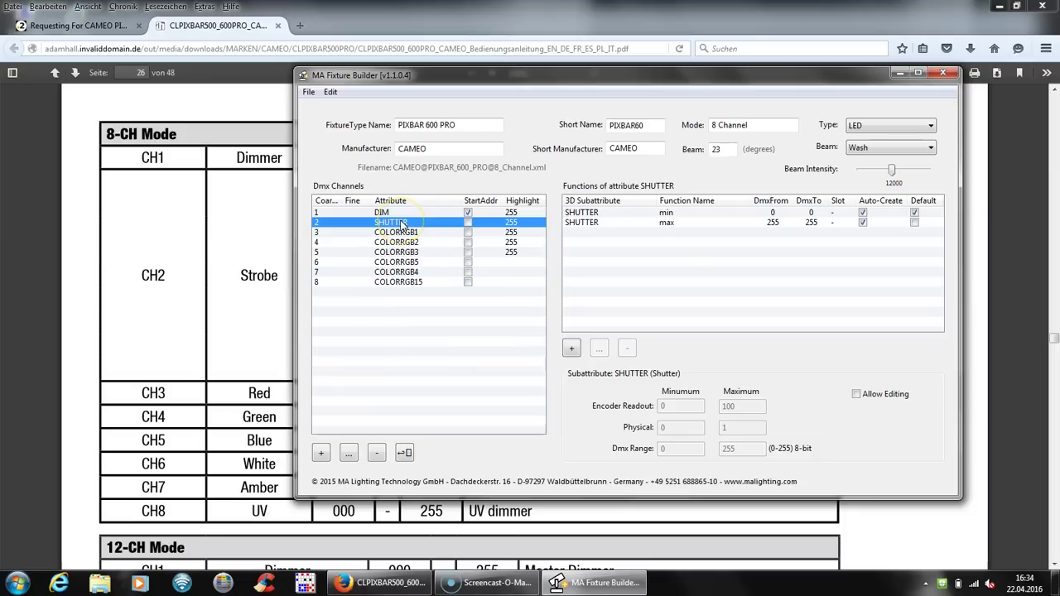
pyautogui.click(583, 216)
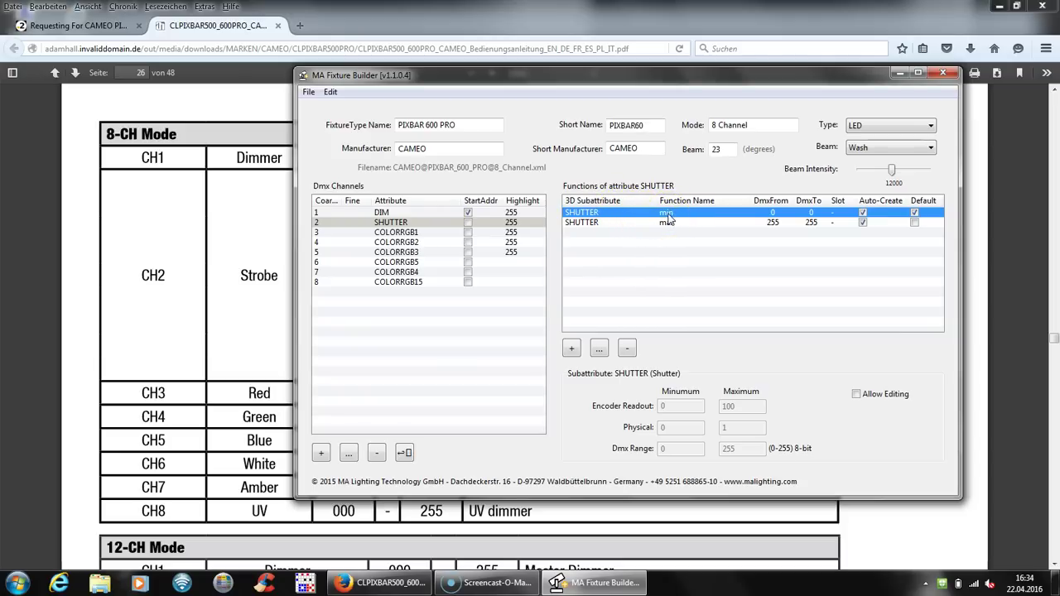
pyautogui.click(255, 323)
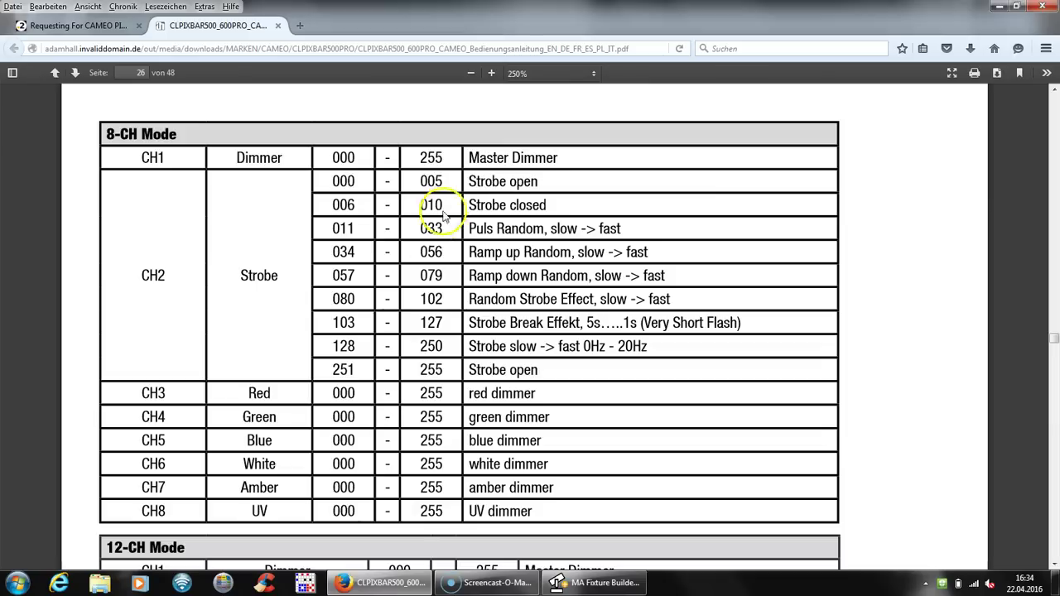
pyautogui.moveTo(470, 181)
pyautogui.mouseDown()
pyautogui.moveTo(539, 180)
pyautogui.moveTo(472, 189)
pyautogui.mouseUp()
pyautogui.click(493, 181)
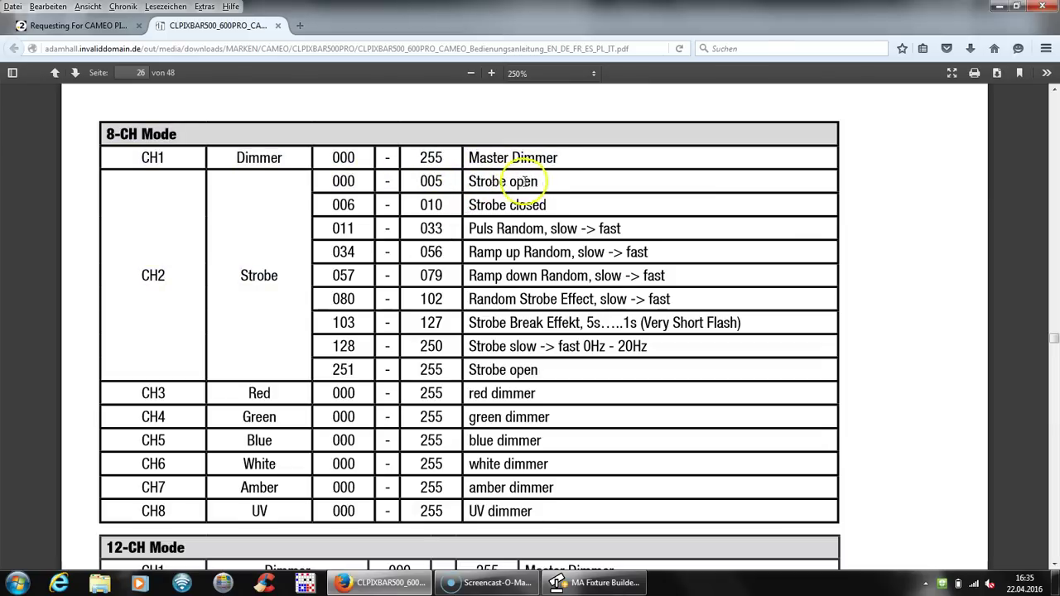
pyautogui.click(593, 582)
pyautogui.click(667, 267)
pyautogui.click(665, 214)
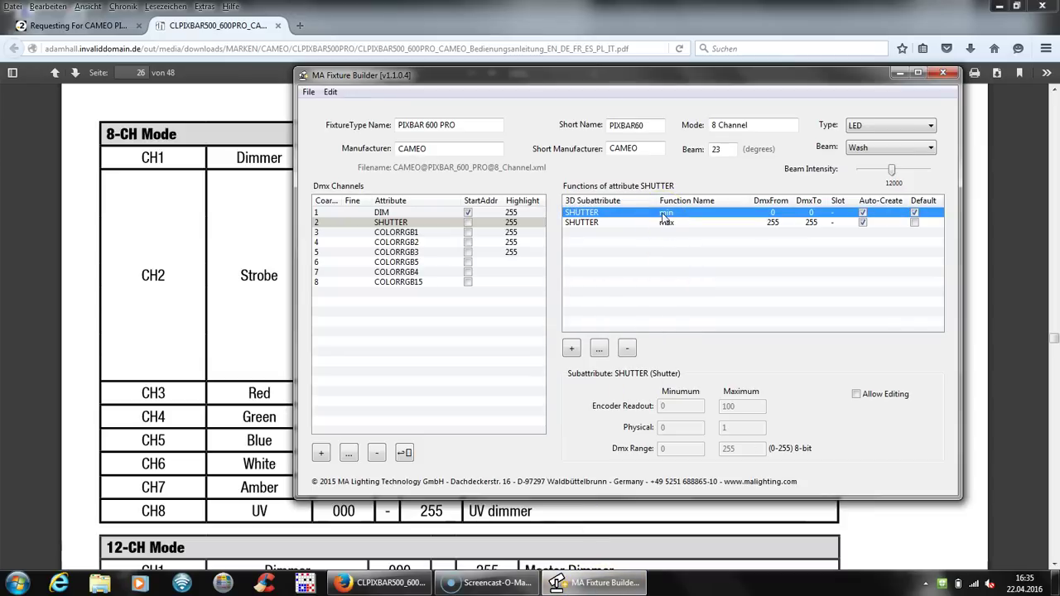
pyautogui.doubleClick(669, 213)
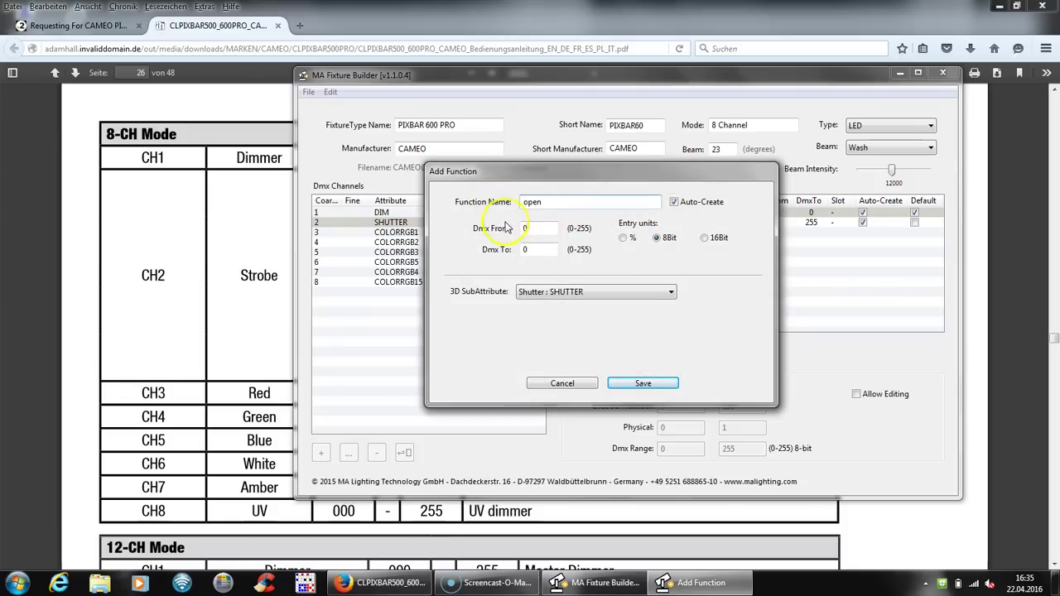
pyautogui.doubleClick(530, 248)
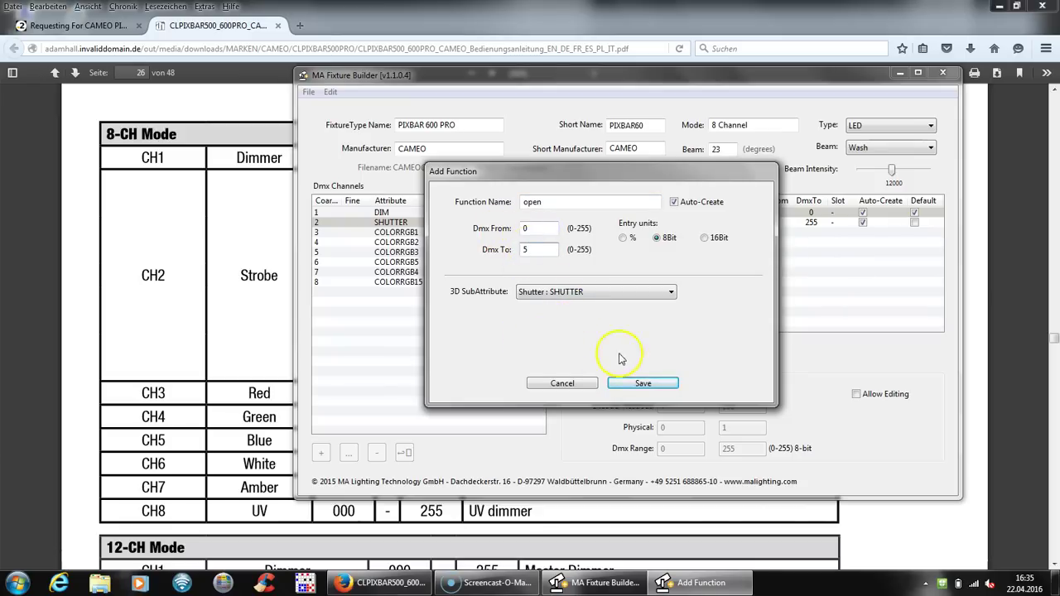
pyautogui.click(639, 384)
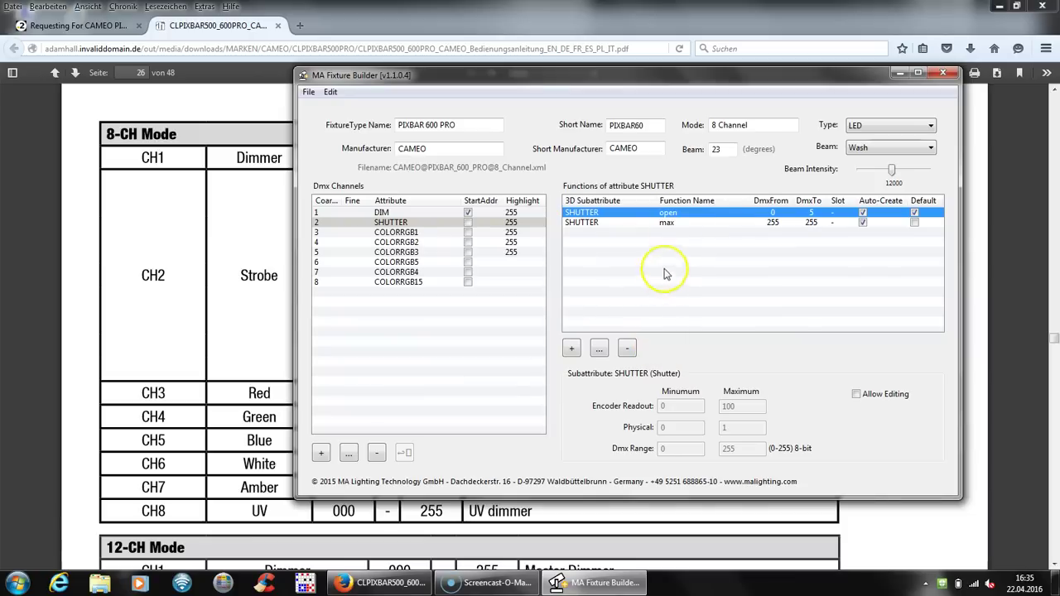
# - Rename the SHUTTER channel's max function to open 2 and set its DMX range to 251 to 255
pyautogui.click(674, 224)
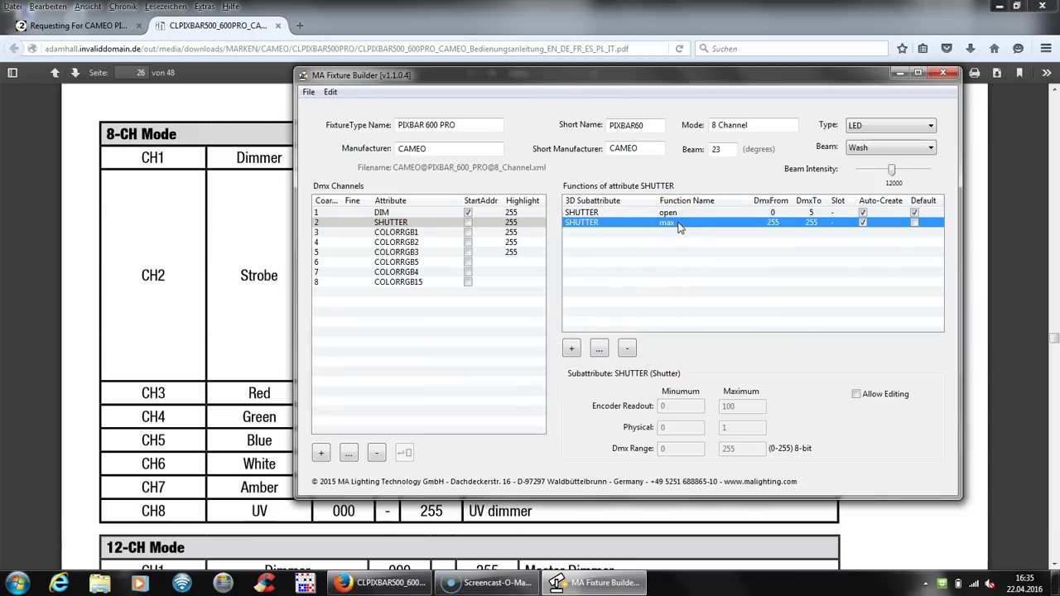
pyautogui.doubleClick(674, 224)
pyautogui.moveTo(539, 201); pyautogui.dragTo(502, 197)
pyautogui.write('open 2')
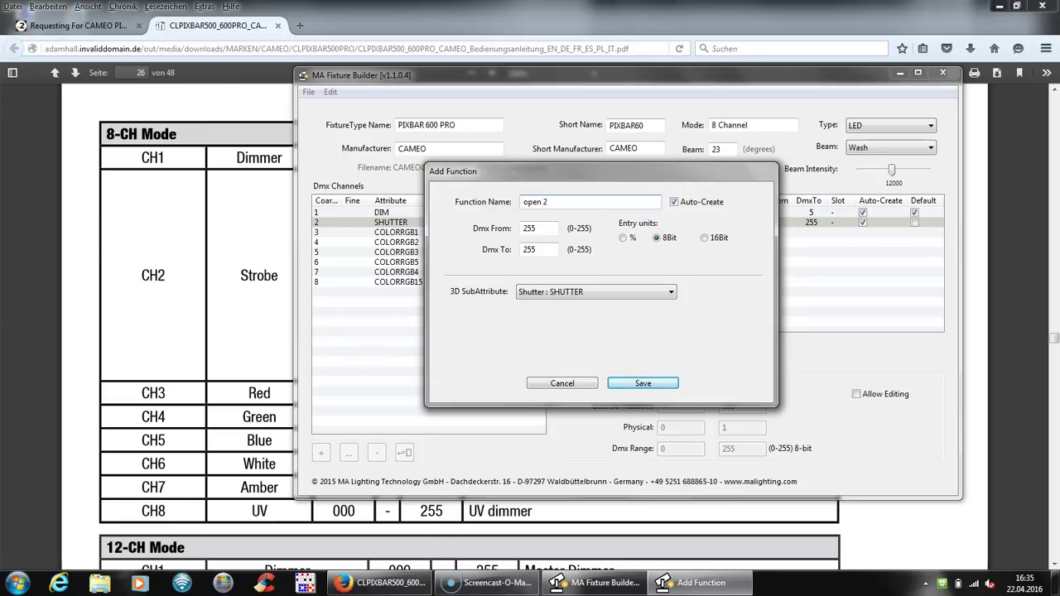
pyautogui.doubleClick(526, 229)
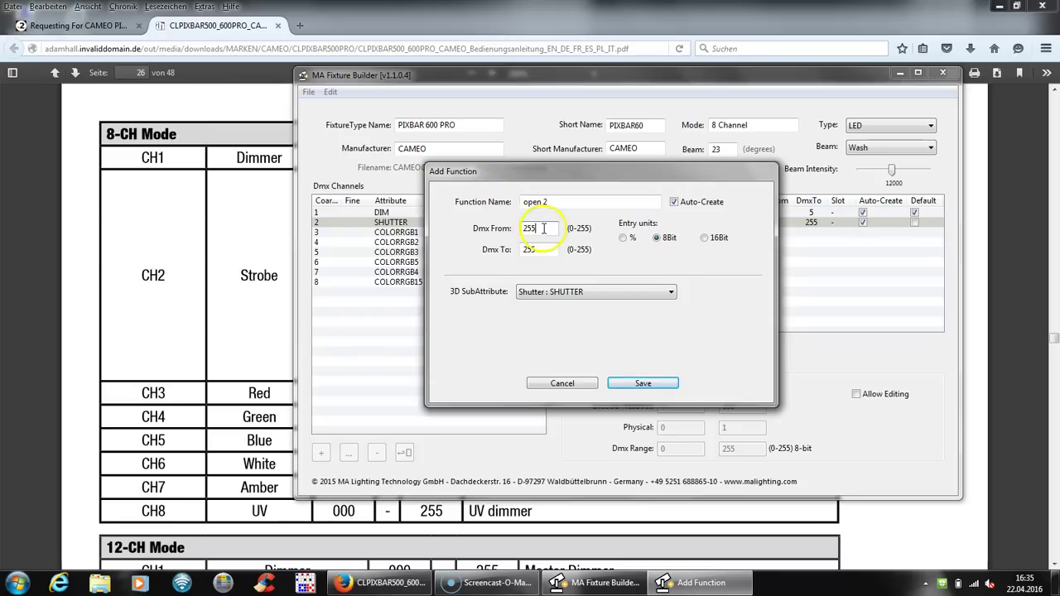
pyautogui.write('250')
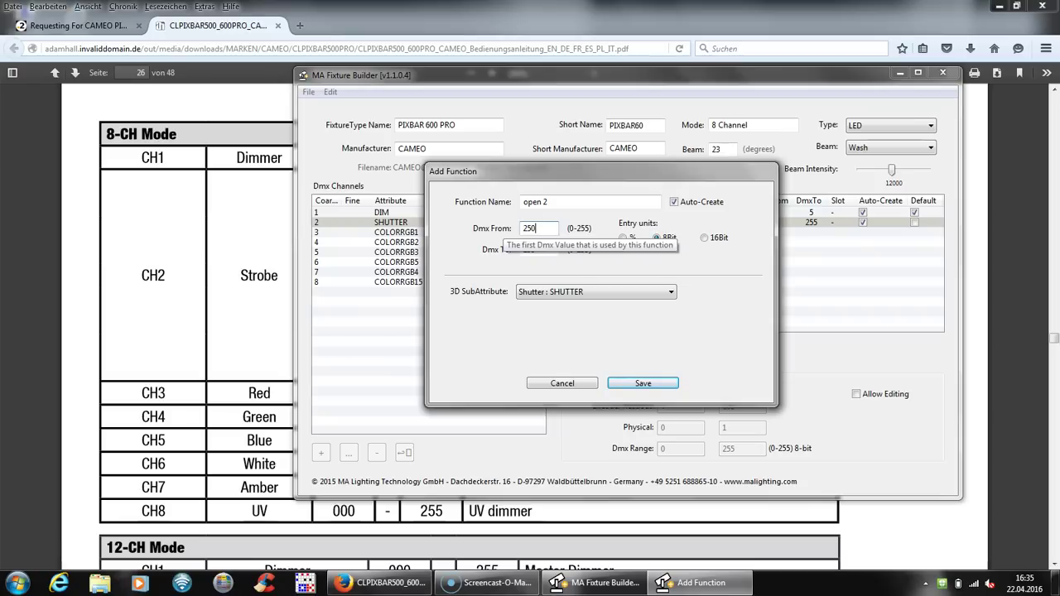
pyautogui.write('1')
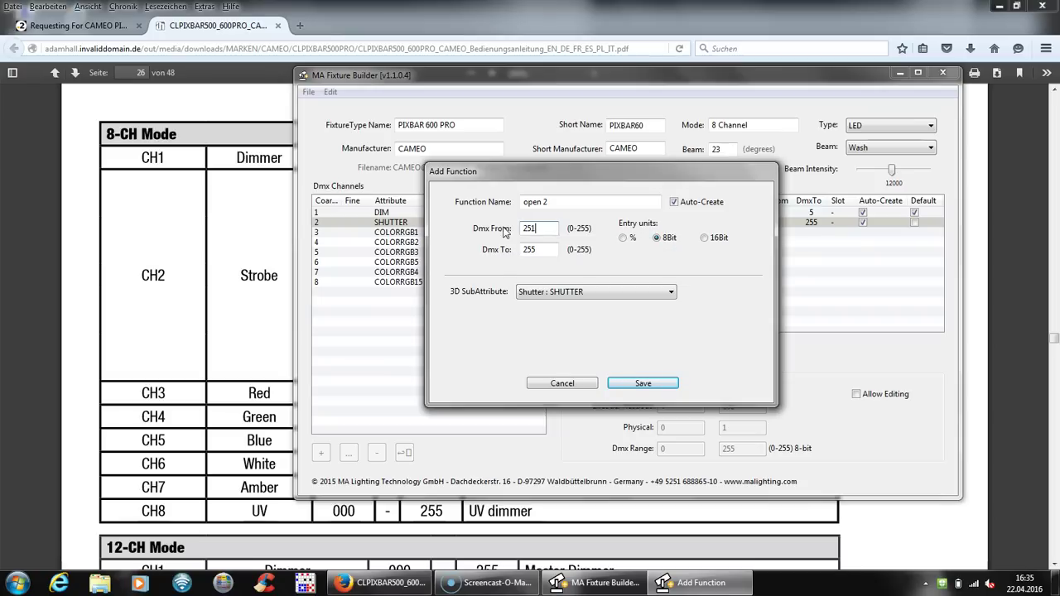
pyautogui.click(547, 249)
pyautogui.click(640, 383)
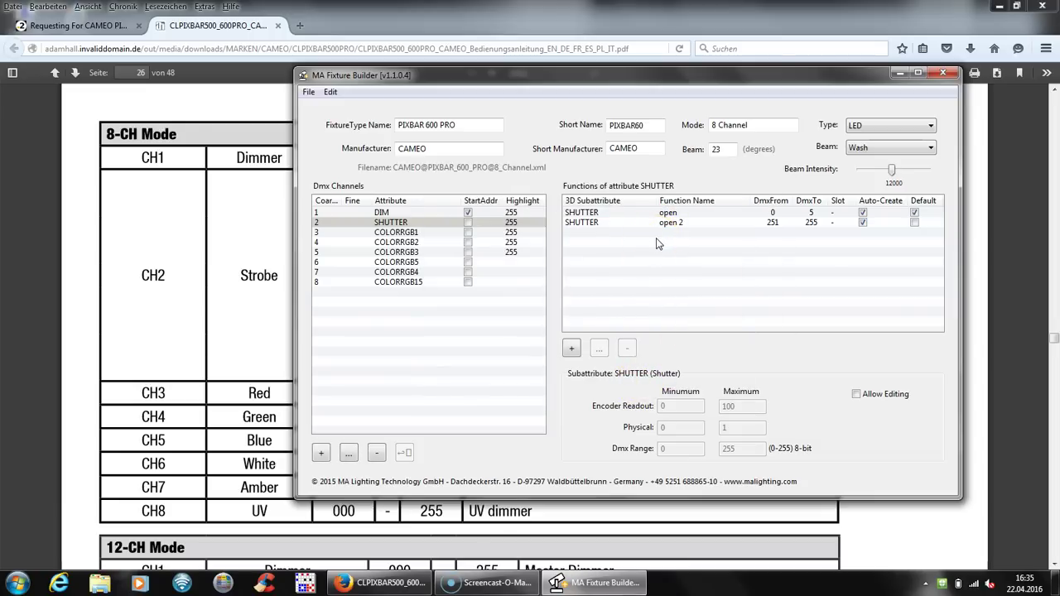
# - Add a function named Strobe to the SHUTTER channel with DMX range 128 to 250 and the 3D subattribute Strobe : STROBE
pyautogui.click(232, 331)
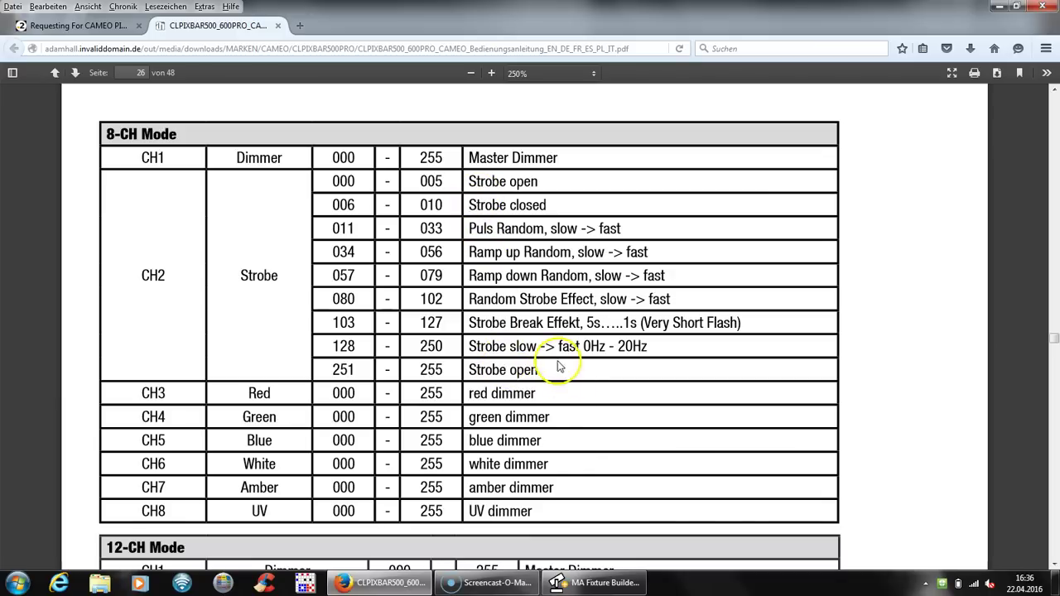
pyautogui.click(595, 584)
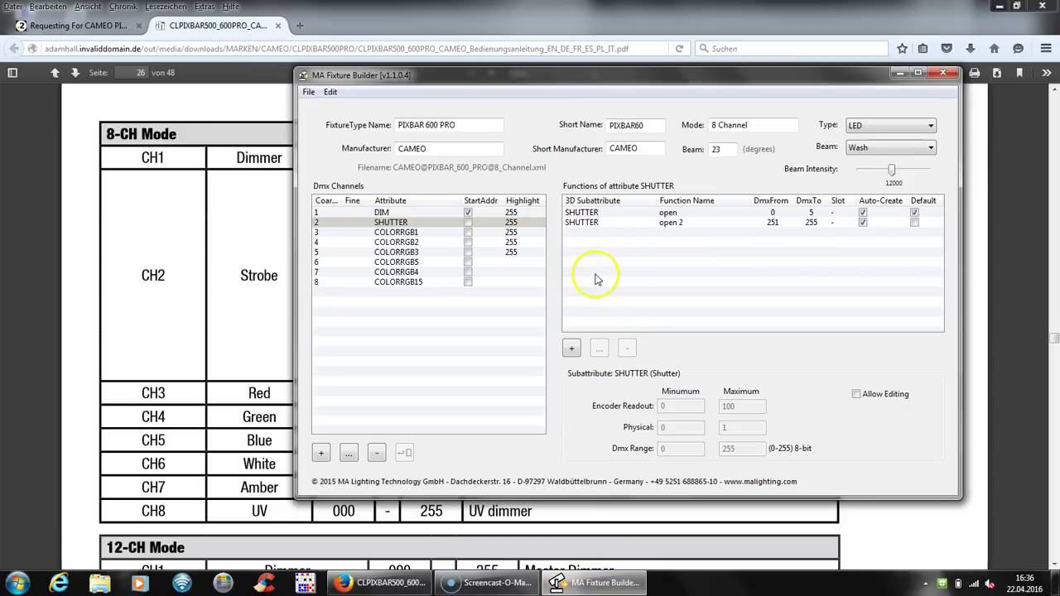
pyautogui.click(573, 350)
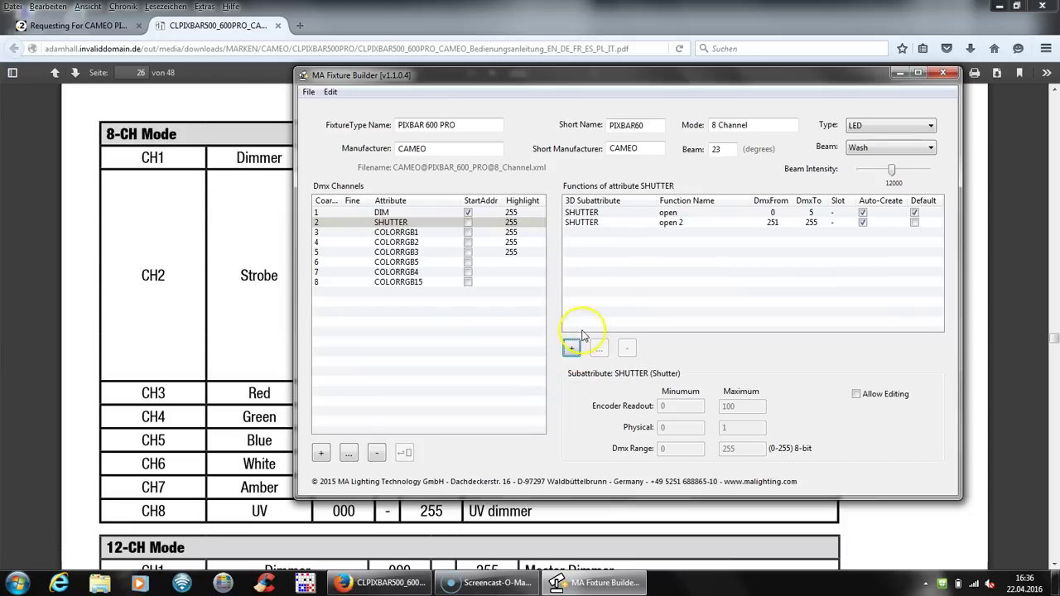
pyautogui.click(573, 350)
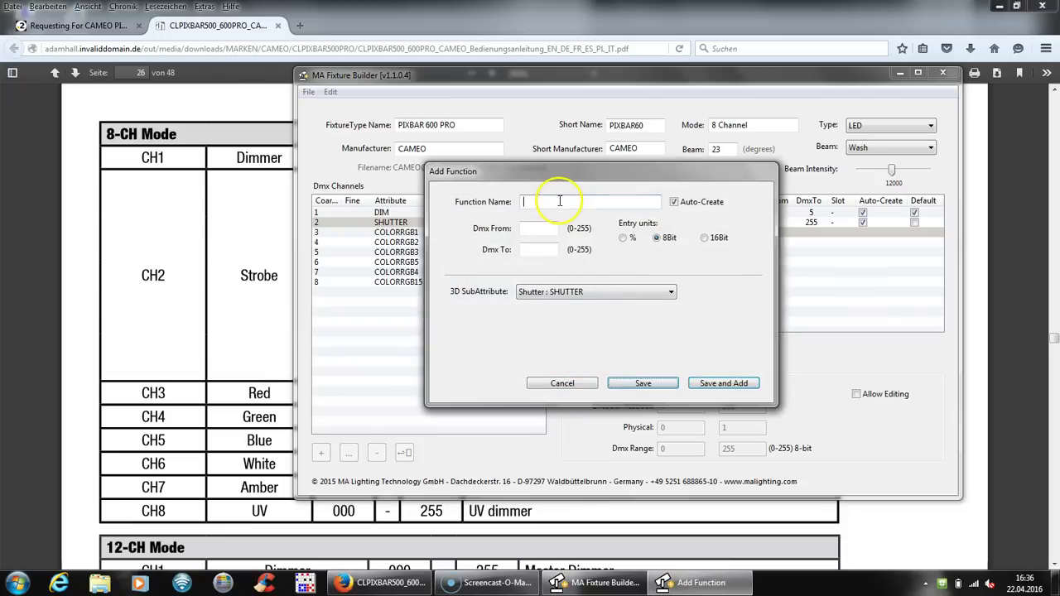
pyautogui.write('Strobe')
pyautogui.click(543, 228)
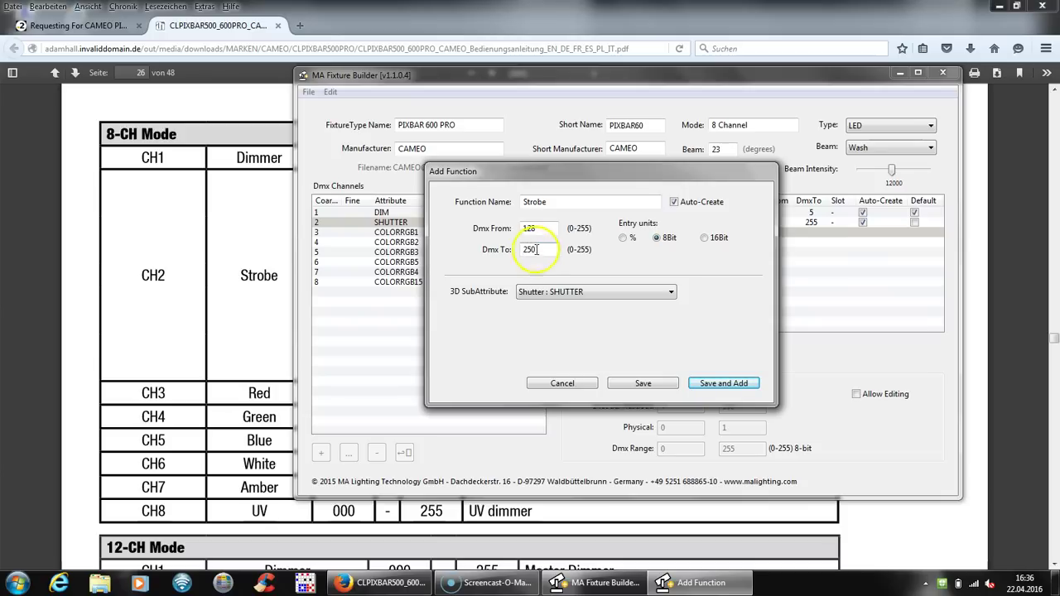
pyautogui.click(520, 292)
pyautogui.click(521, 295)
pyautogui.moveTo(547, 291)
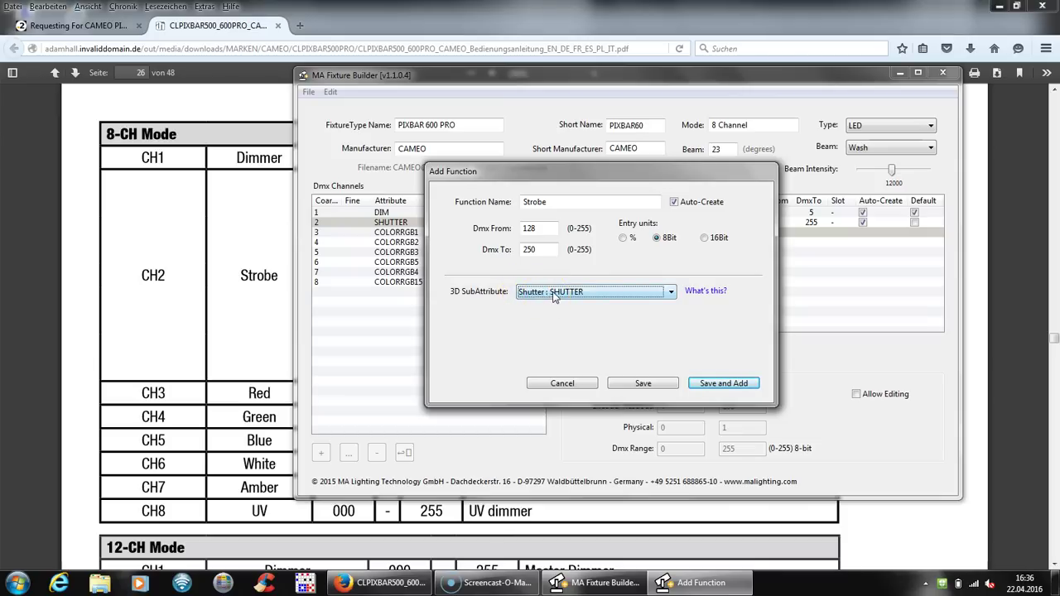
pyautogui.click(553, 295)
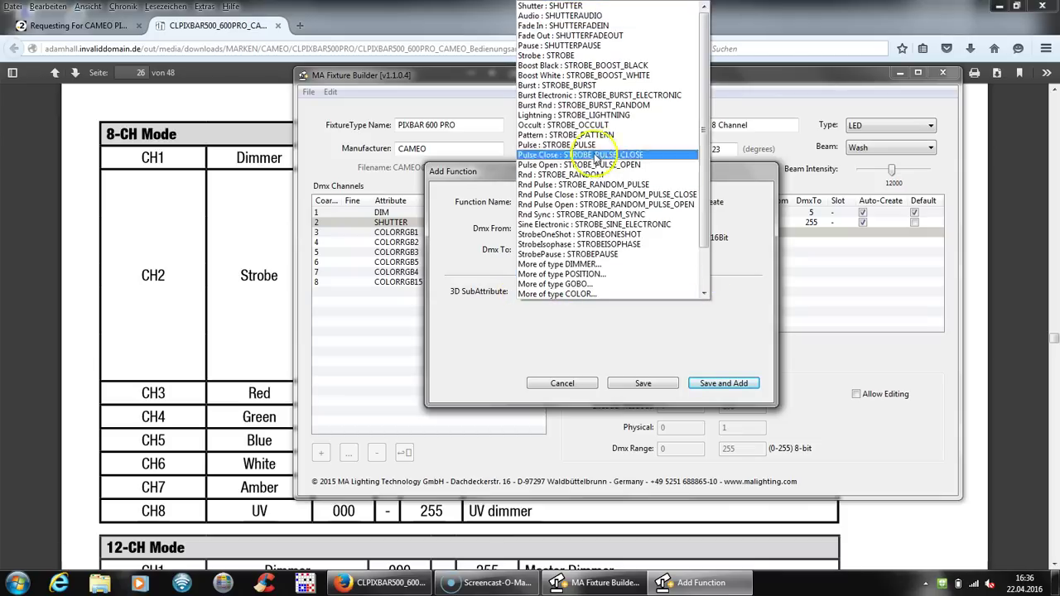
pyautogui.click(580, 55)
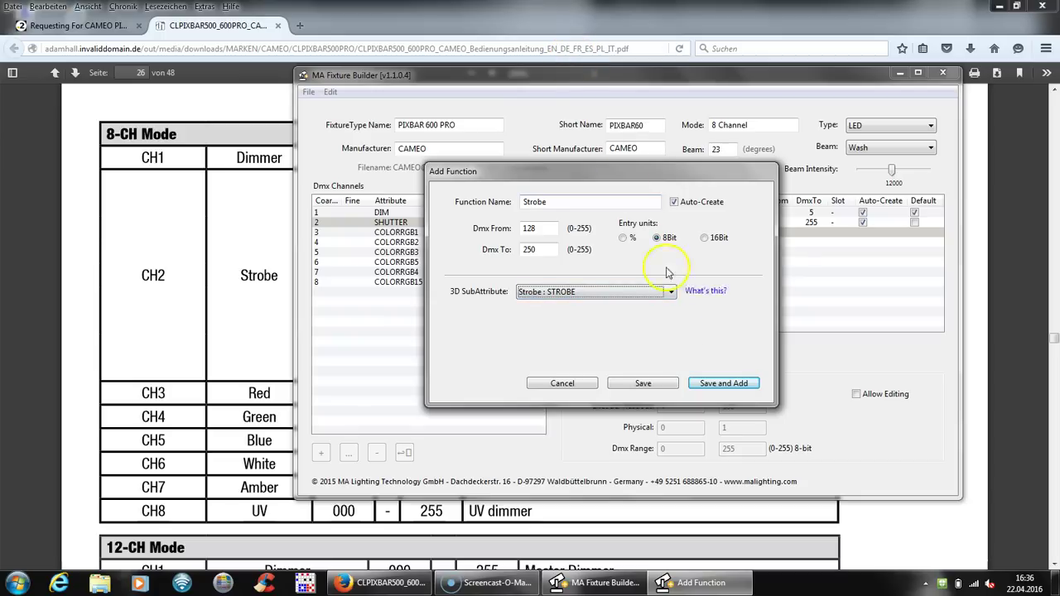
pyautogui.click(629, 382)
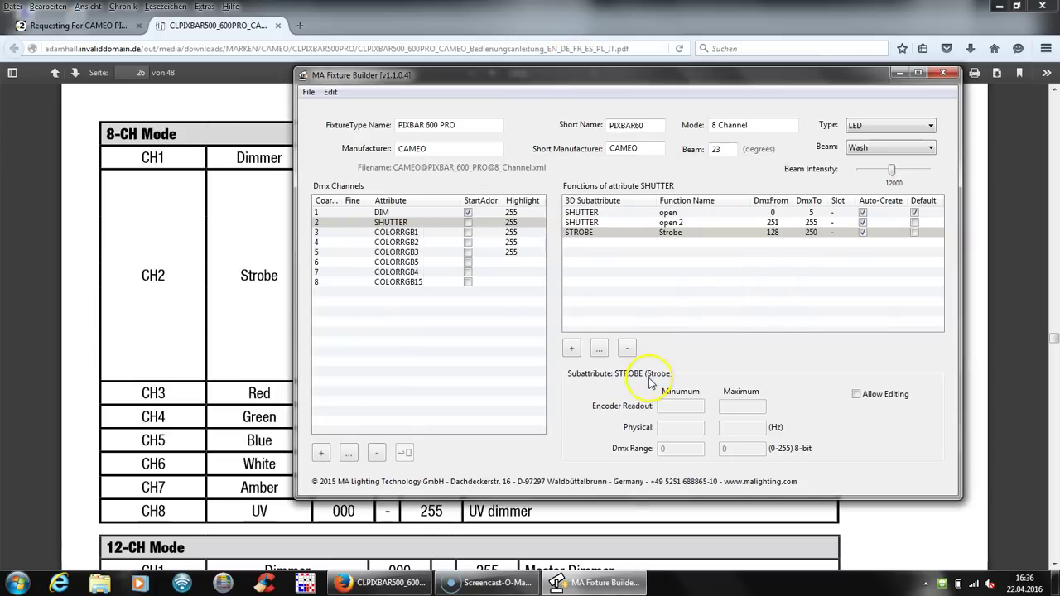
# - Allow editing of the Strobe function's subattribute STROBE and set its physical maximum to 20 Hz
pyautogui.click(659, 234)
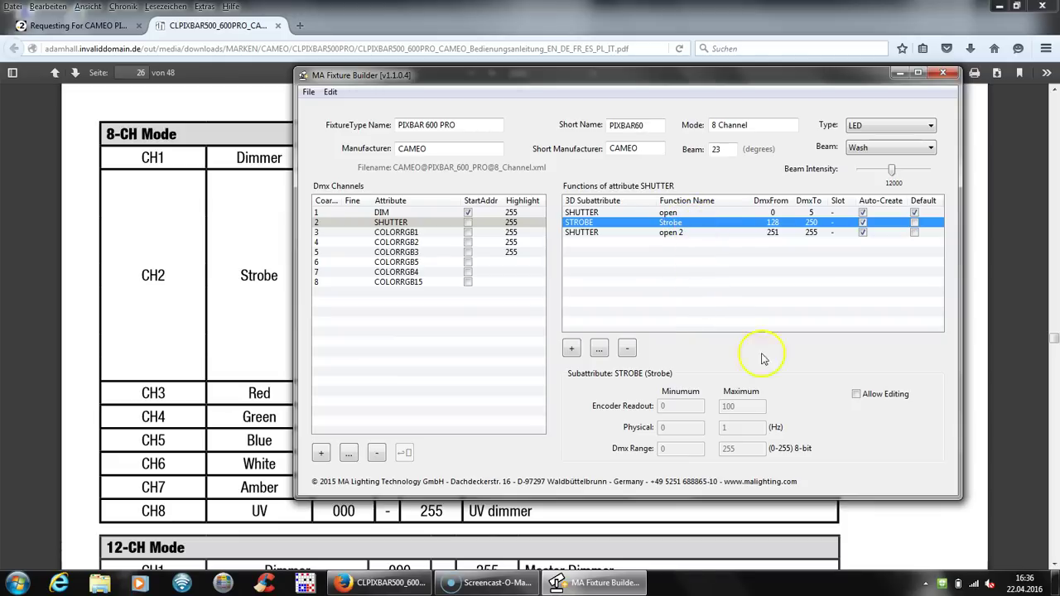
pyautogui.click(856, 395)
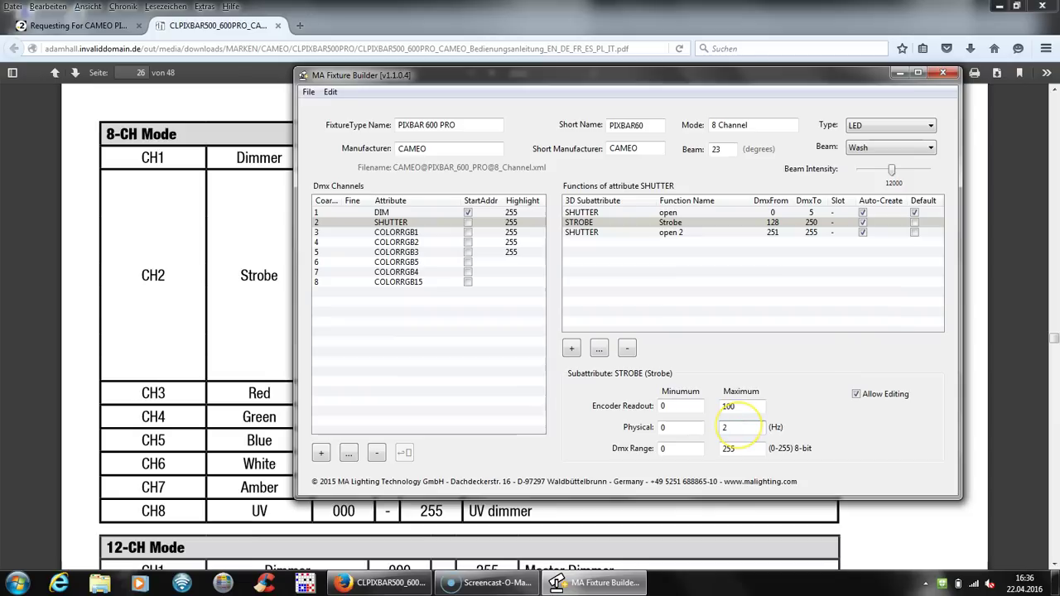
pyautogui.click(664, 428)
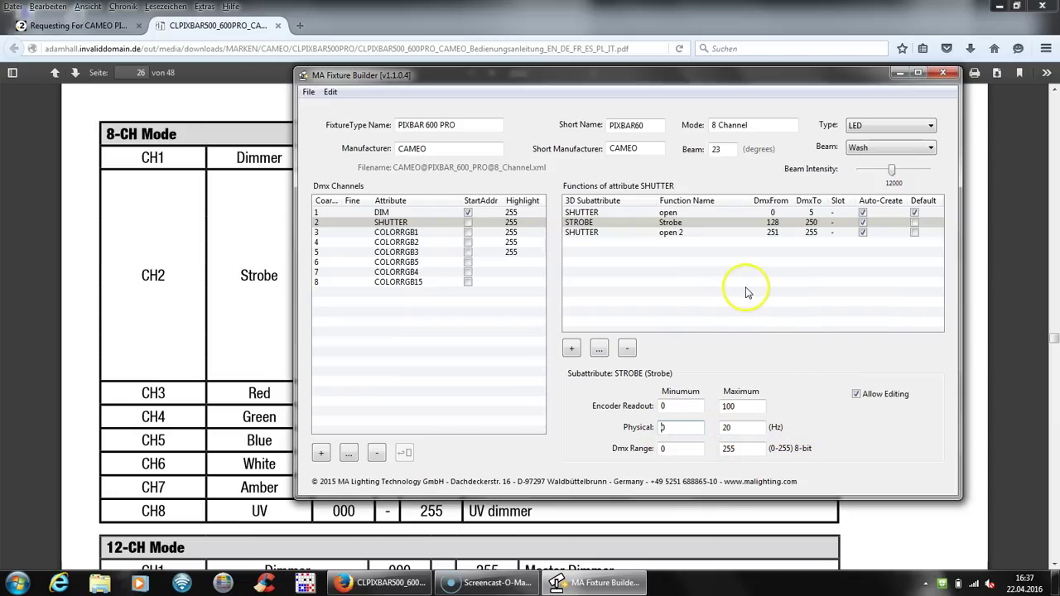
pyautogui.click(627, 262)
pyautogui.moveTo(636, 257); pyautogui.dragTo(696, 242)
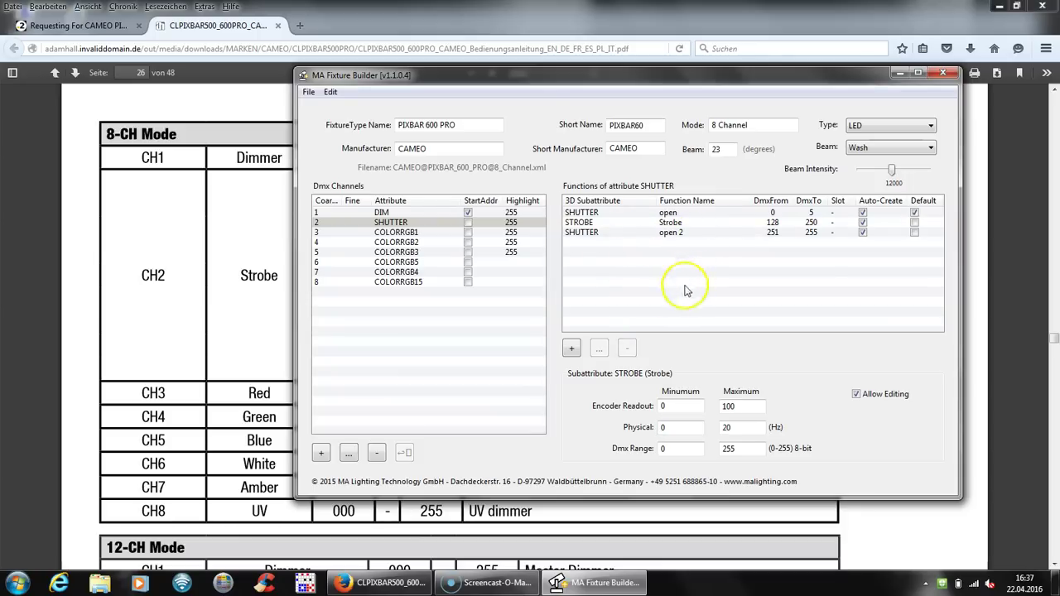
# - Export the finished fixture profile to the USB stick on drive H:
pyautogui.click(308, 93)
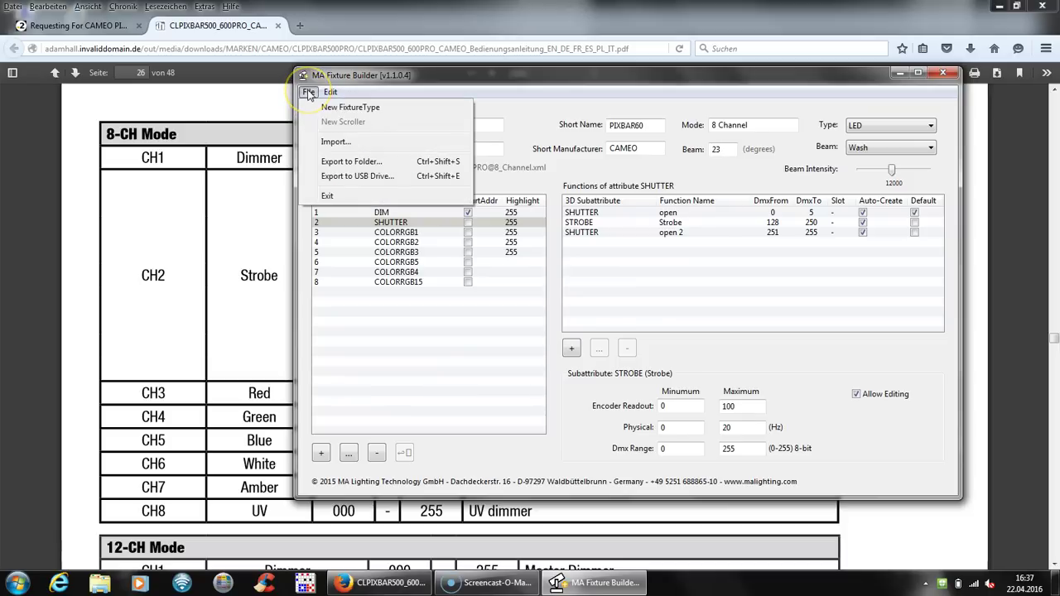
pyautogui.click(391, 178)
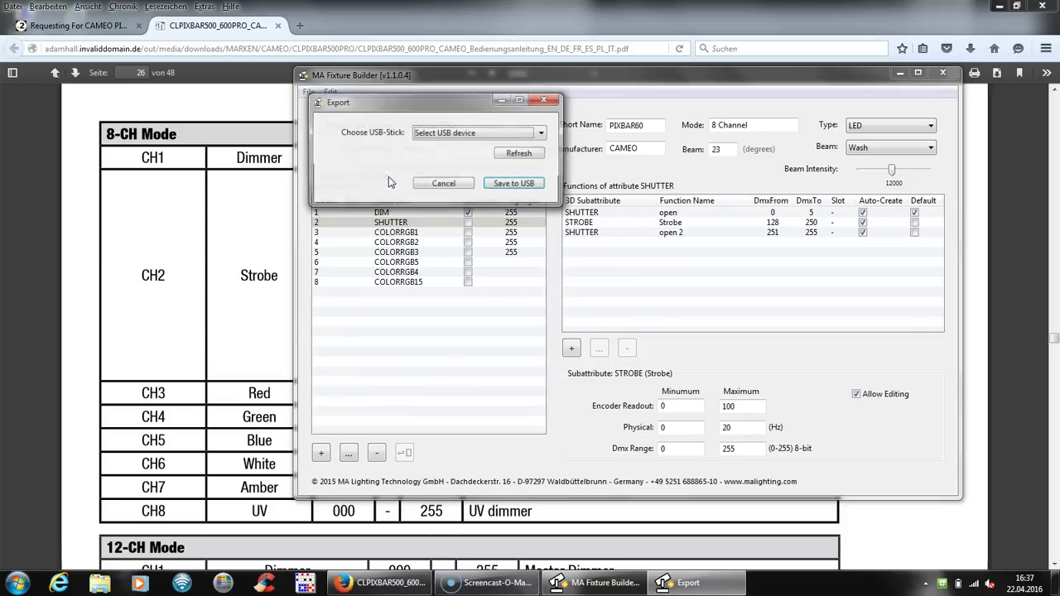
pyautogui.click(479, 134)
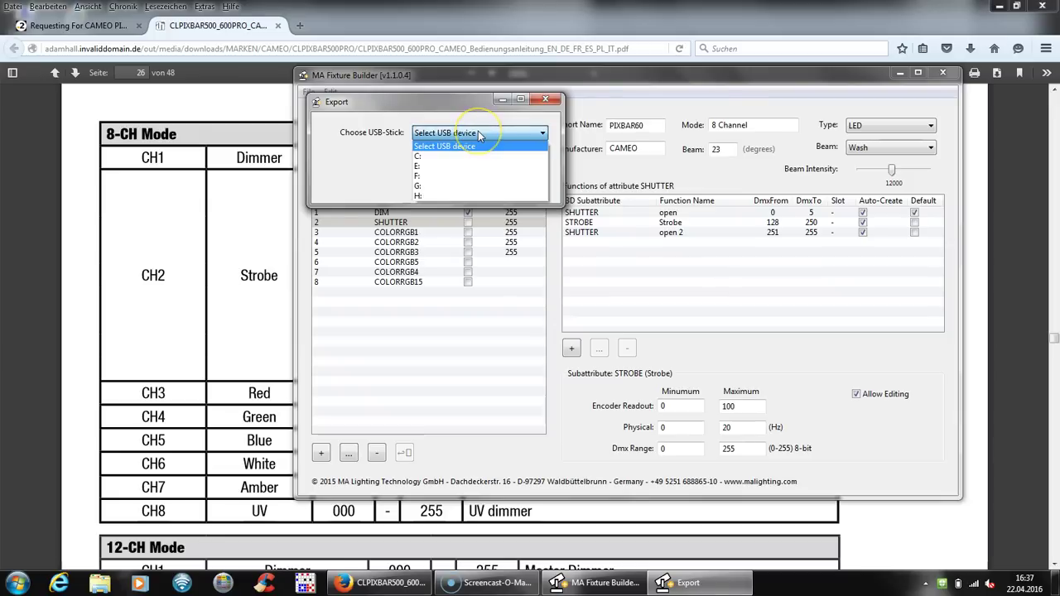
pyautogui.click(426, 197)
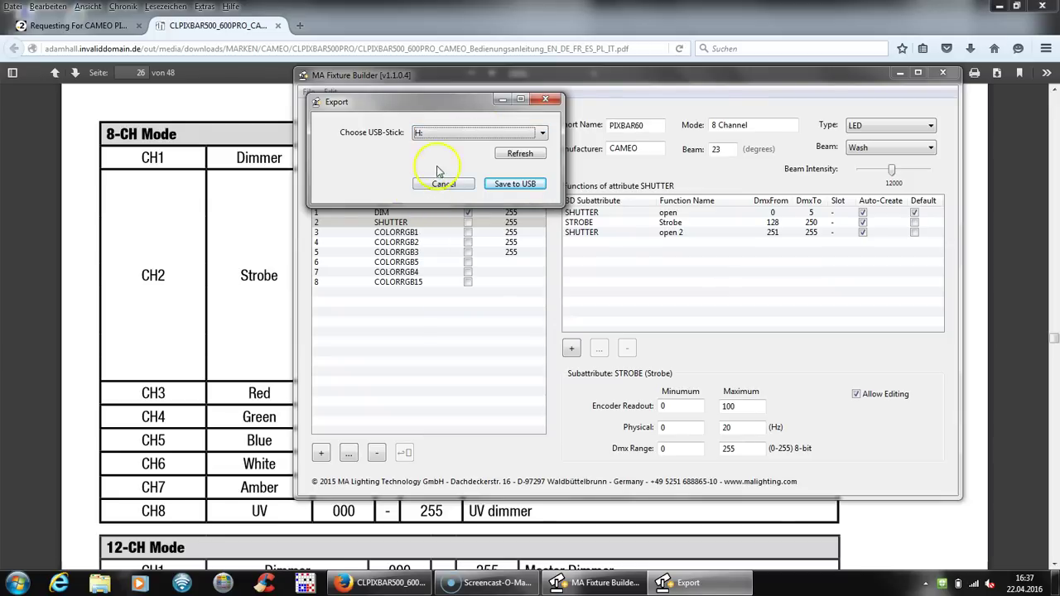
pyautogui.click(524, 188)
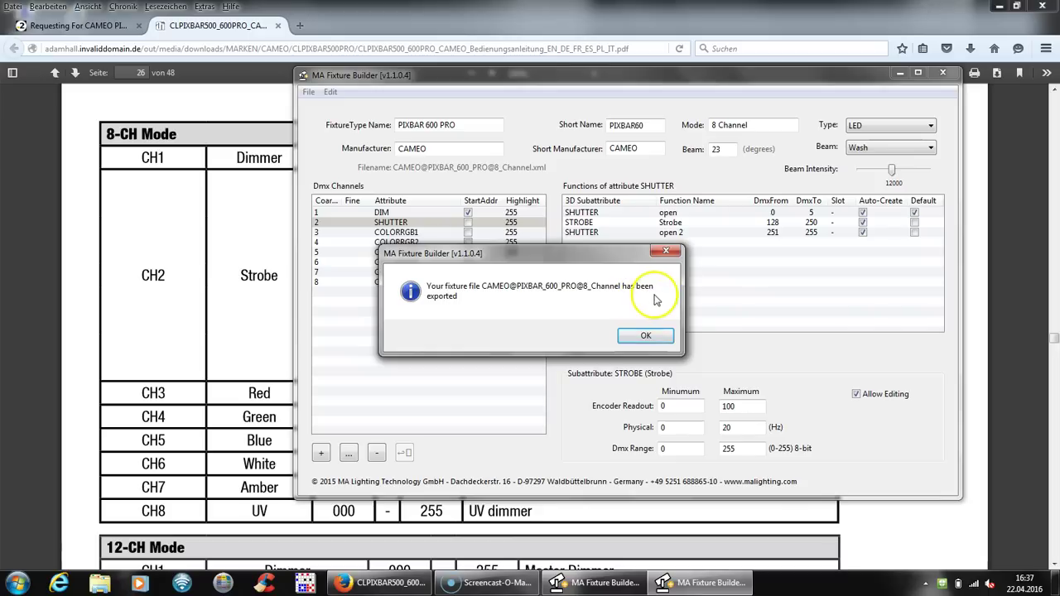
pyautogui.click(646, 336)
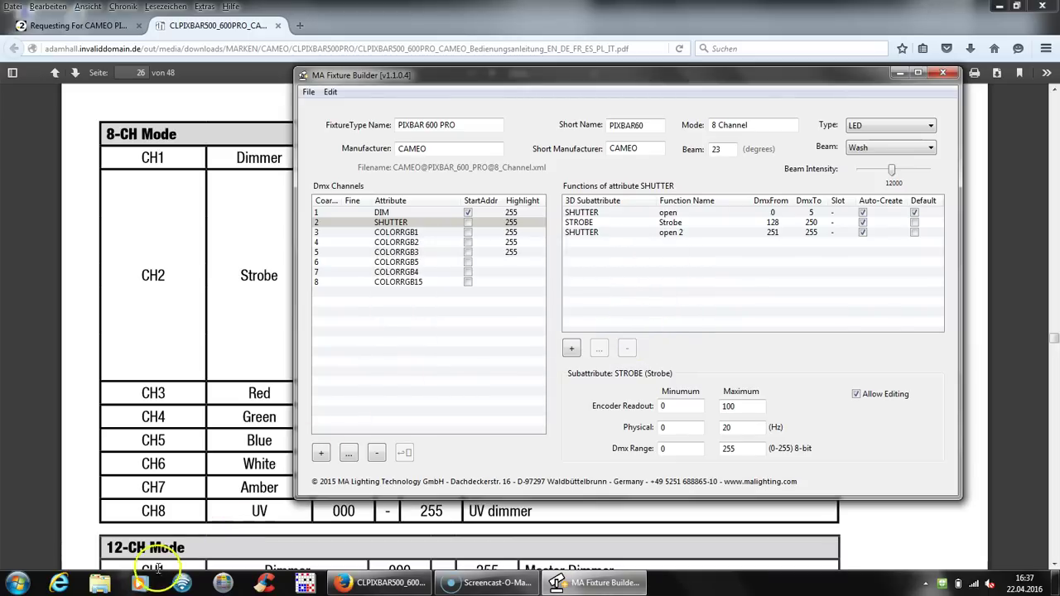
# - In Windows Explorer, examine the gma2 and dot2 folders on the TESTUSB (H:) stick, opening dot2's library folder for the exported fixture file
pyautogui.click(104, 581)
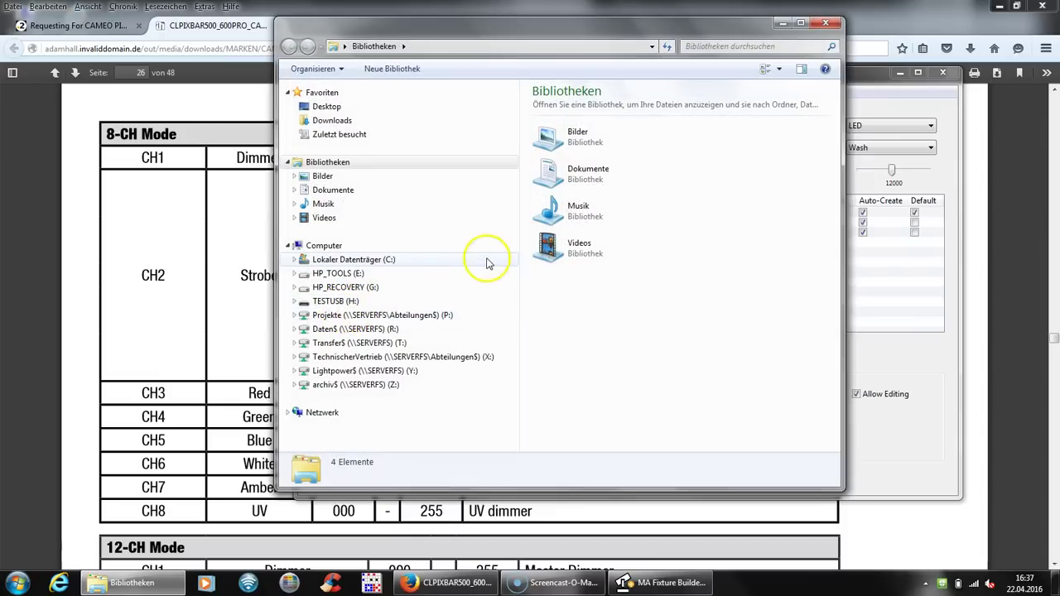
pyautogui.click(333, 302)
pyautogui.click(559, 148)
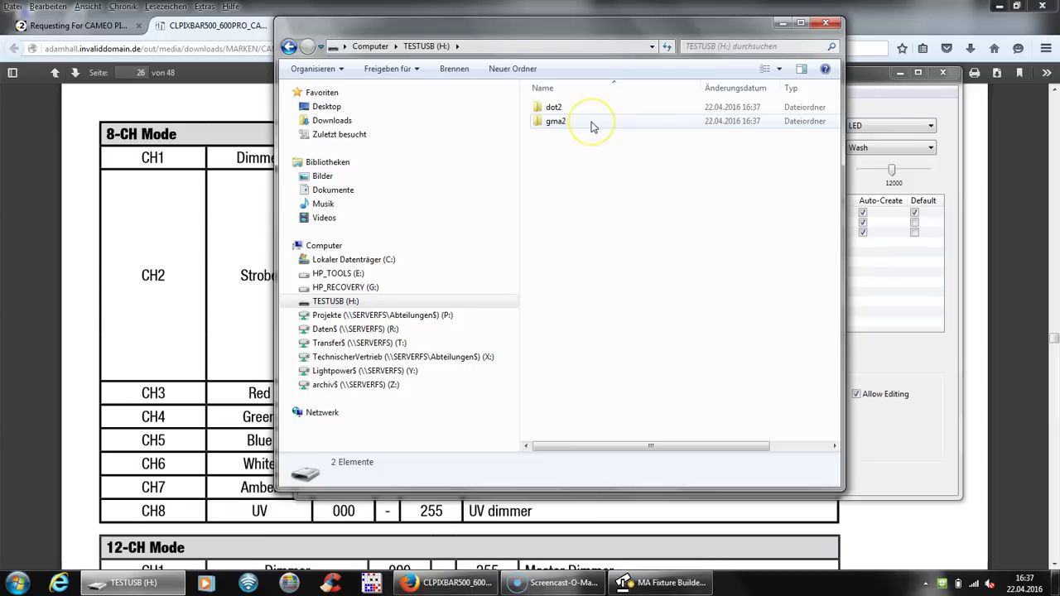
pyautogui.click(592, 148)
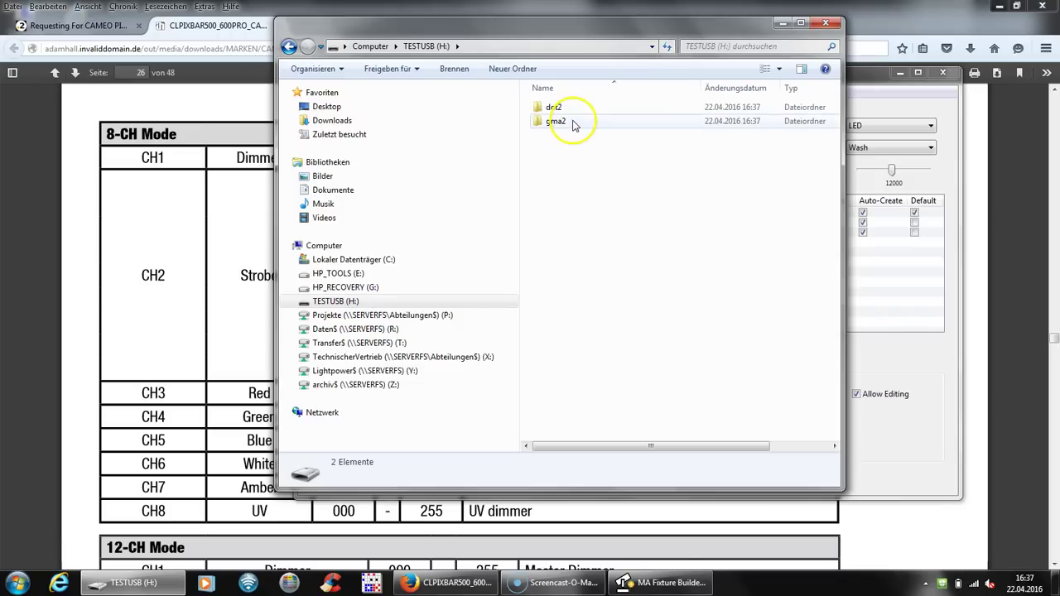
pyautogui.doubleClick(577, 123)
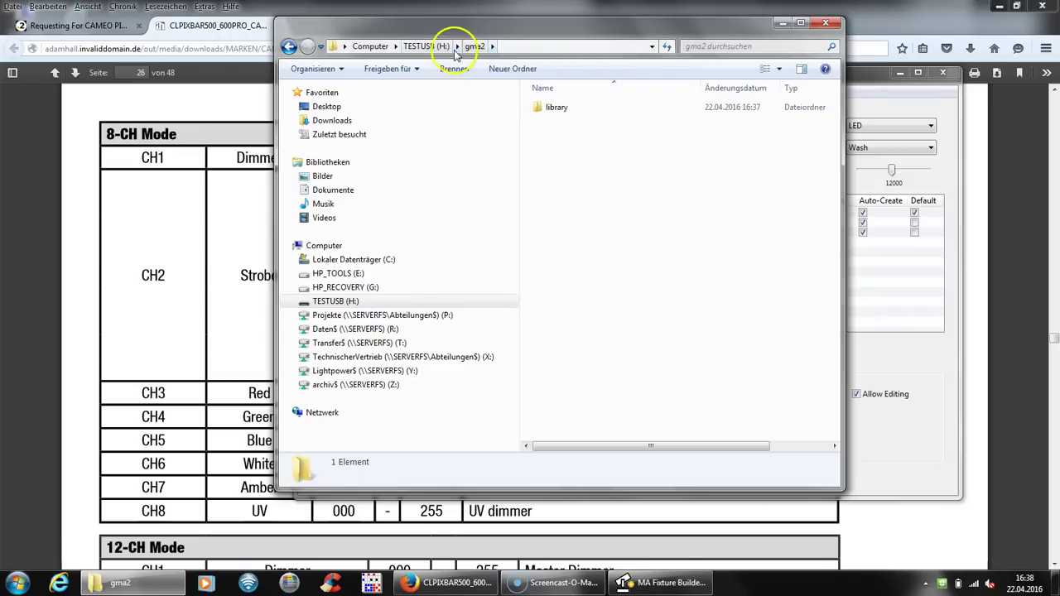
pyautogui.press('BackSpace')
pyautogui.doubleClick(542, 108)
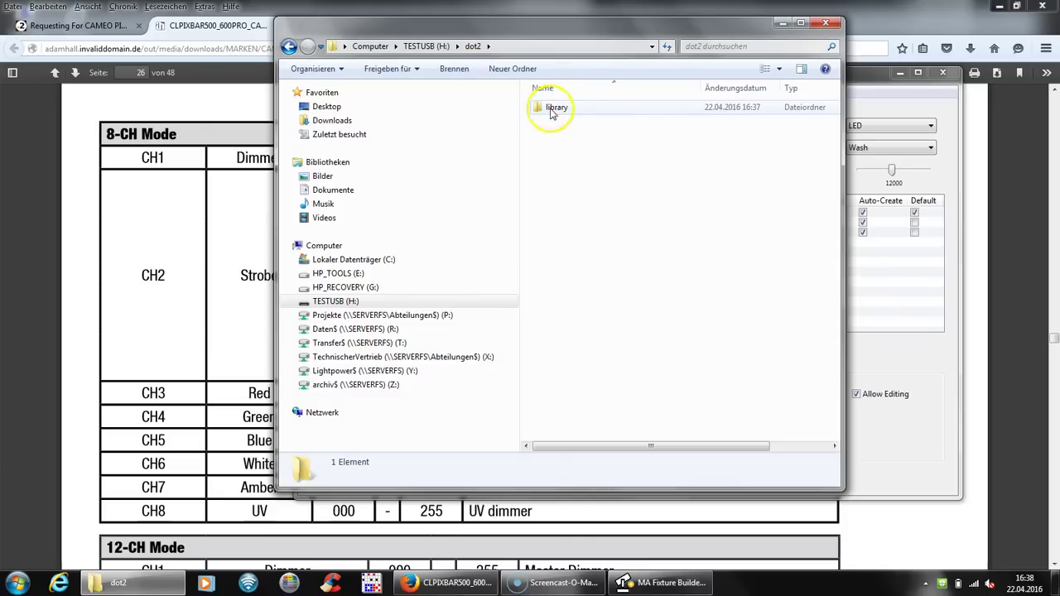
pyautogui.doubleClick(564, 112)
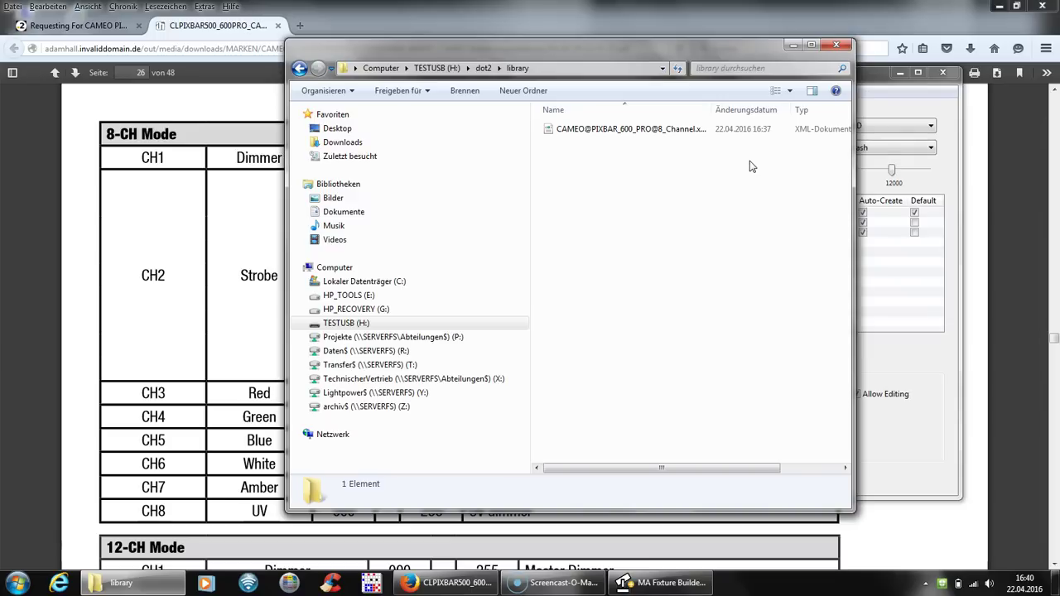
pyautogui.click(749, 168)
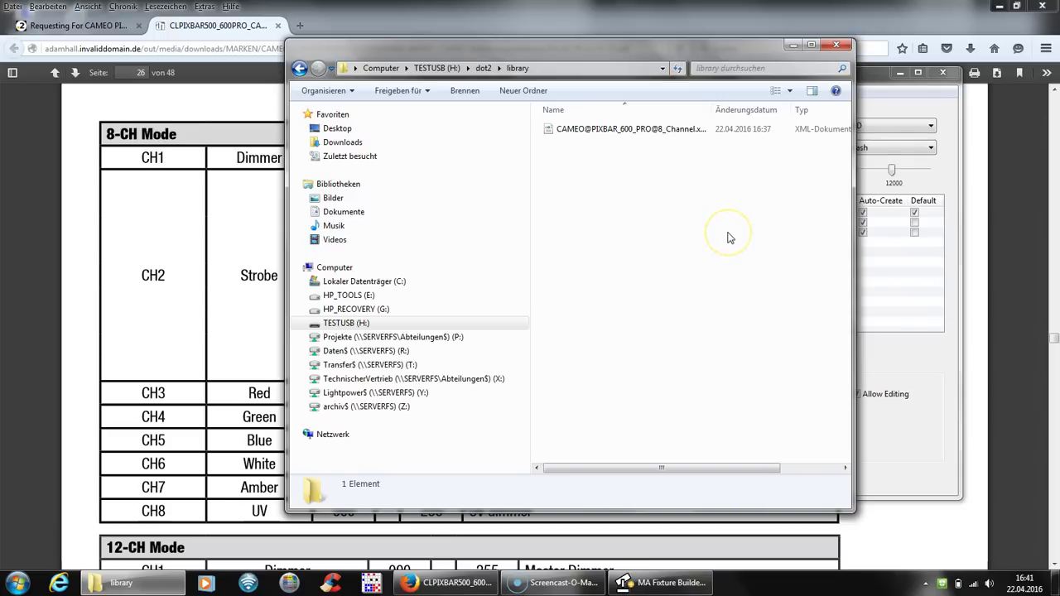